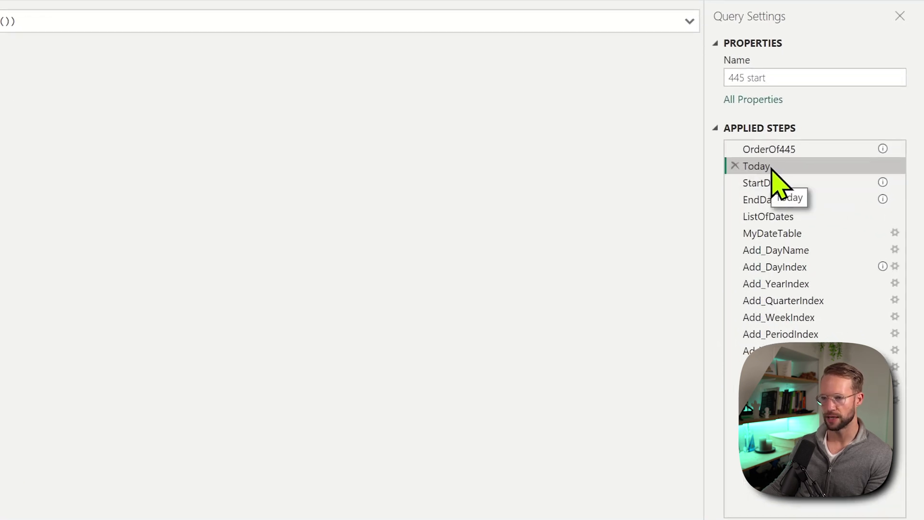
Check the values of the StartDate and EndDate steps
{"action": "left_click", "coordinate": [789, 182]}
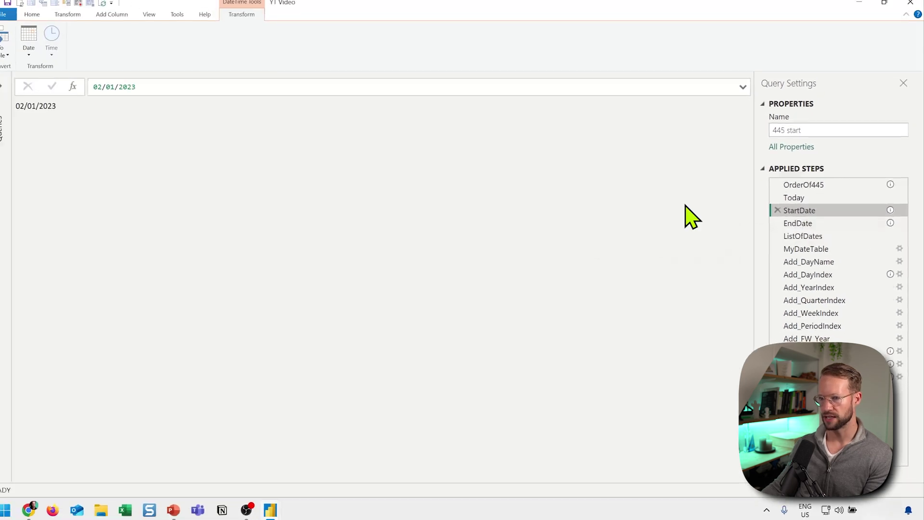
{"action": "key", "text": "ctrl+plus"}
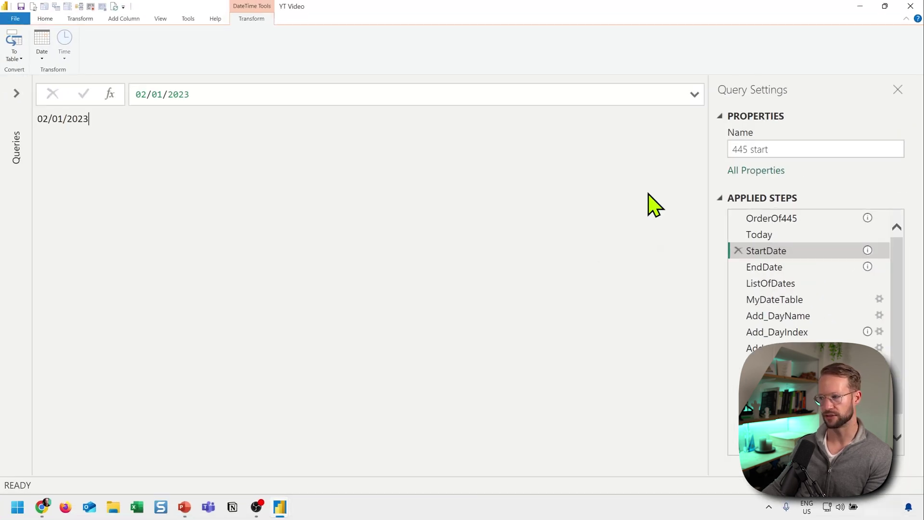
{"action": "left_click", "coordinate": [795, 268]}
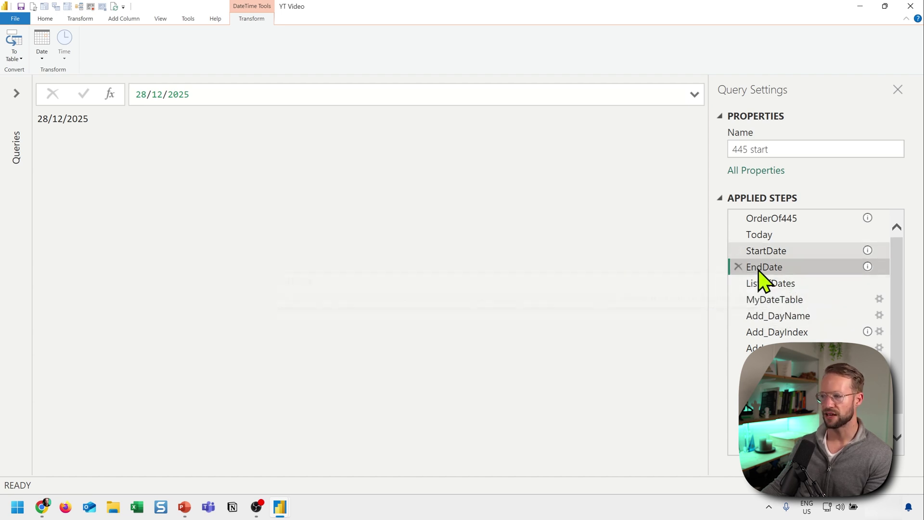
Preview the ListOfDates step and highlight the Duration.Days day count in its List.Dates formula
{"action": "mouse_move", "coordinate": [766, 272]}
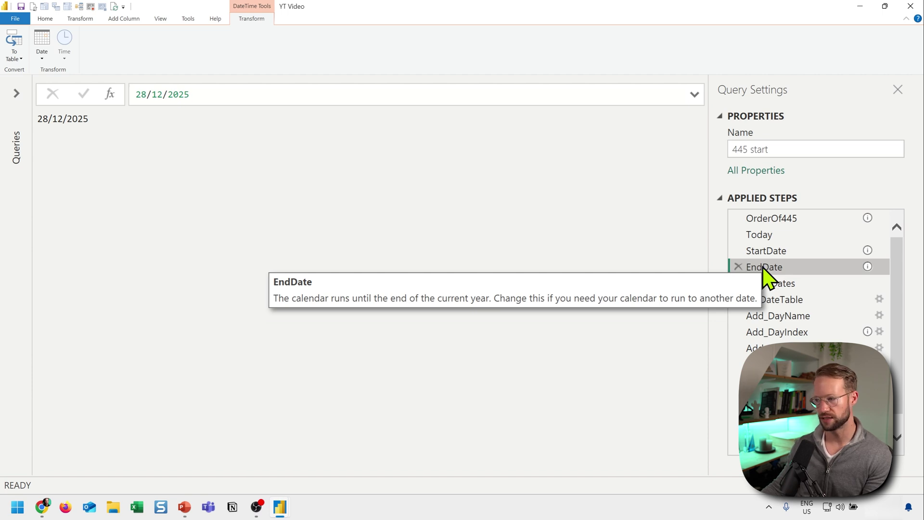
{"action": "left_click", "coordinate": [790, 285]}
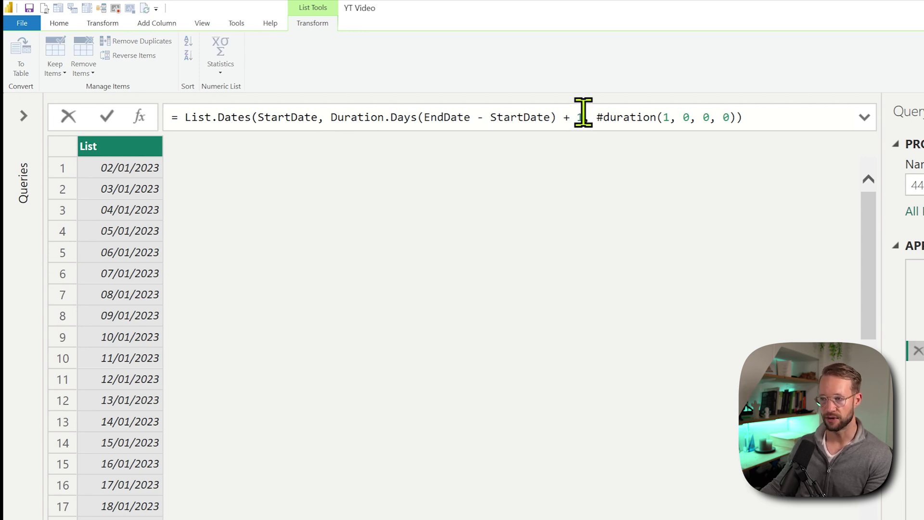
{"action": "left_click_drag", "start_coordinate": [584, 117], "coordinate": [331, 117]}
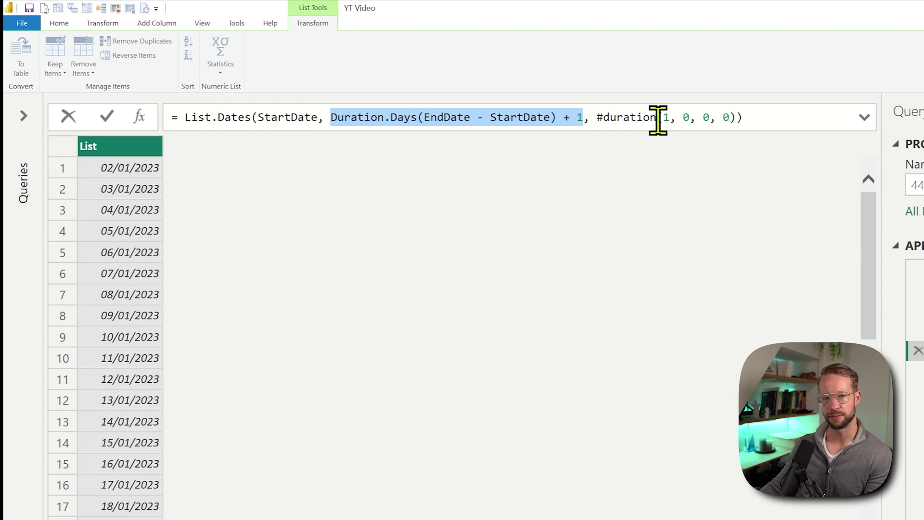
{"action": "left_click", "coordinate": [798, 281]}
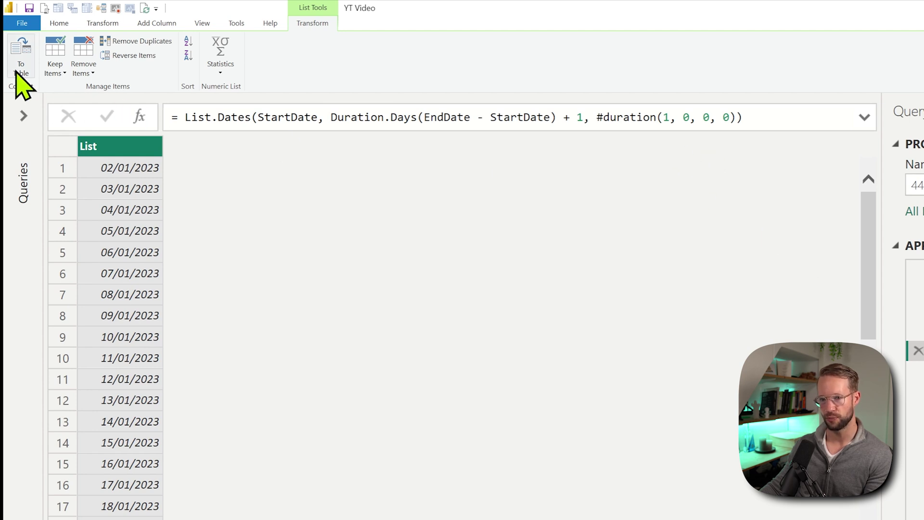
View the MyDateTable step's one-column Date table, briefly comparing it with StartDate
{"action": "left_click", "coordinate": [783, 299]}
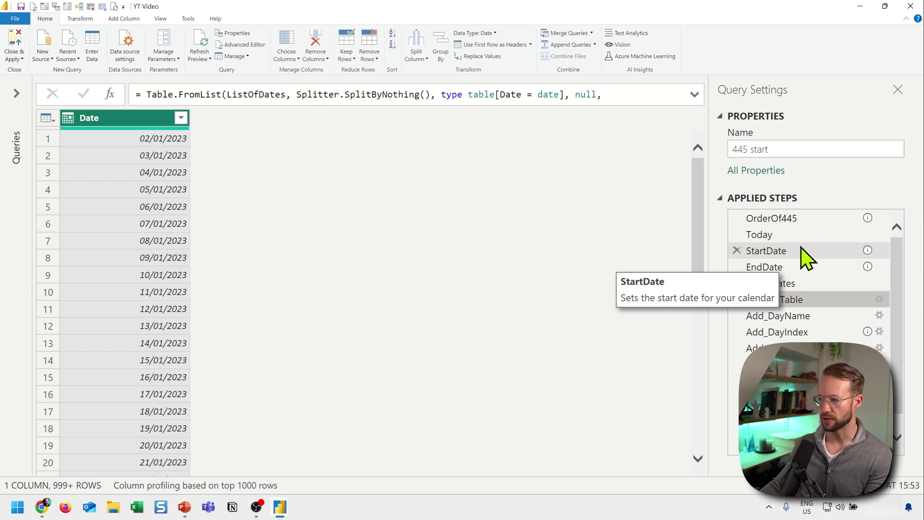
{"action": "left_click", "coordinate": [780, 252]}
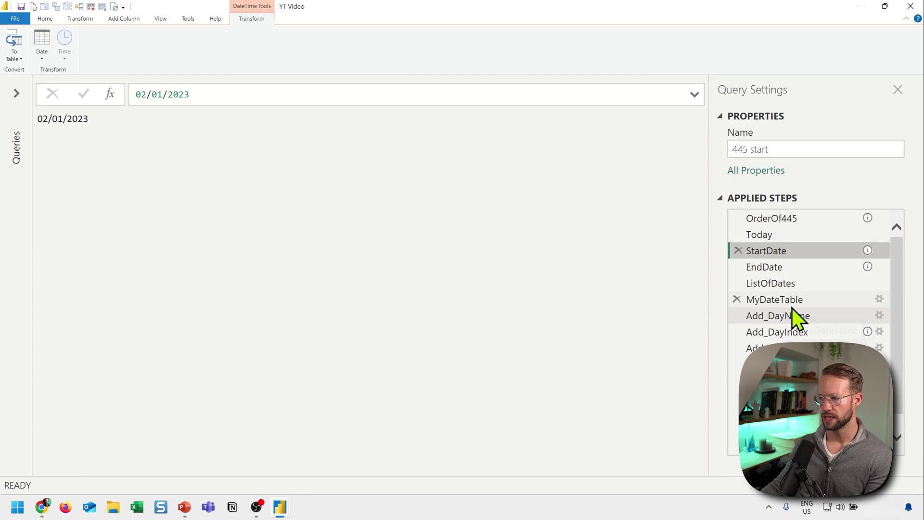
{"action": "left_click", "coordinate": [790, 303]}
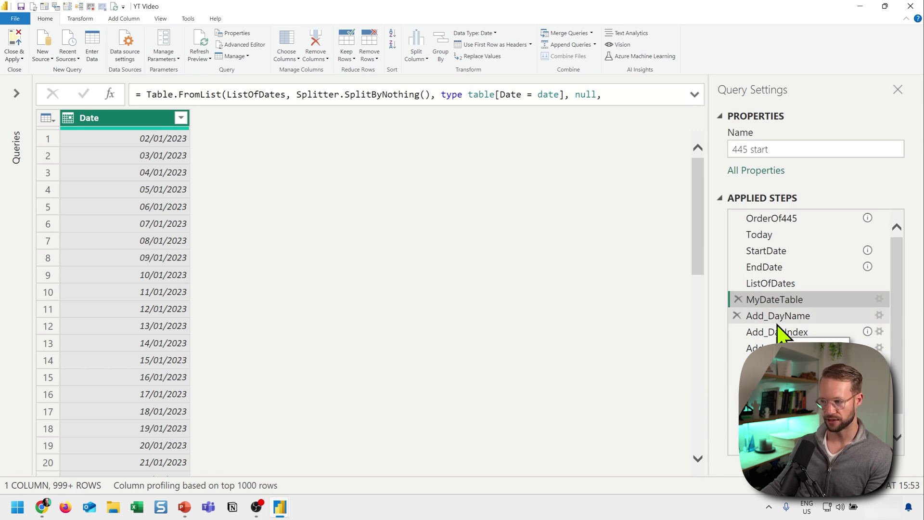
Review the Add_DayName and Add_DayIndex steps, confirming the FW_DayIndex column starts From 1
{"action": "left_click", "coordinate": [790, 316]}
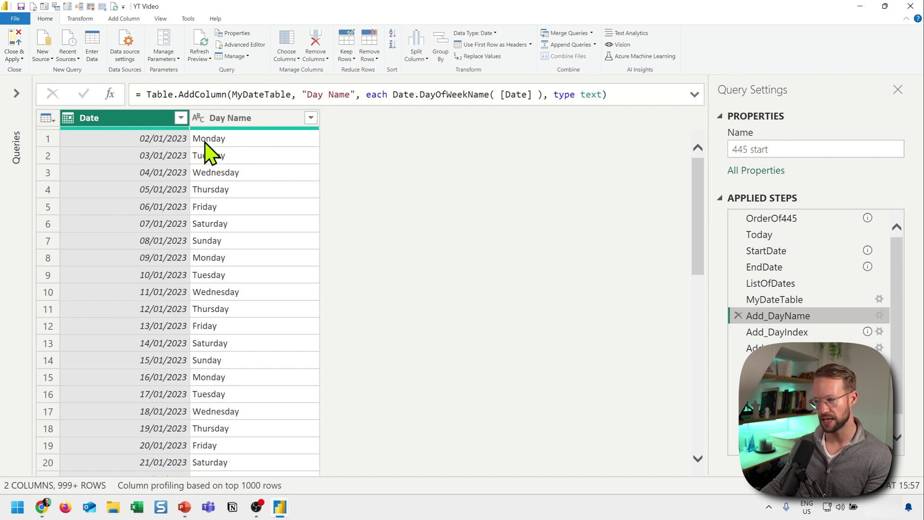
{"action": "mouse_move", "coordinate": [805, 337]}
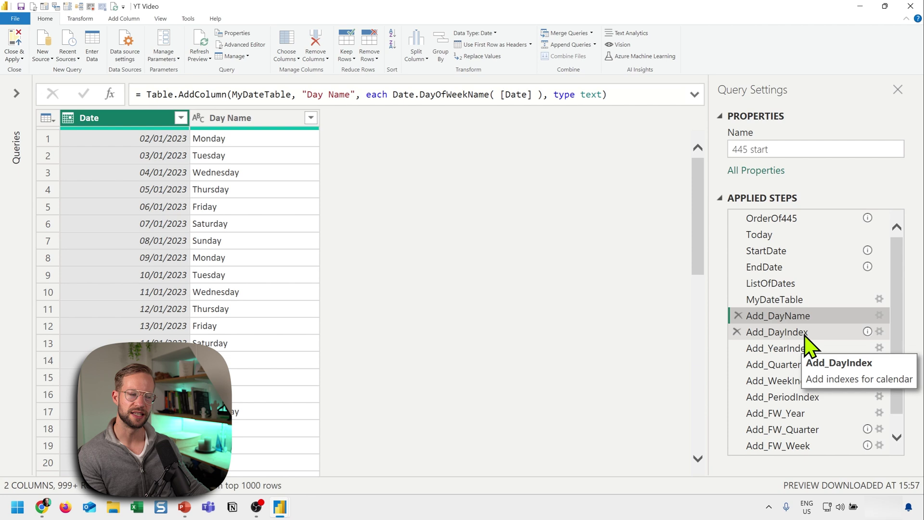
{"action": "left_click", "coordinate": [795, 338]}
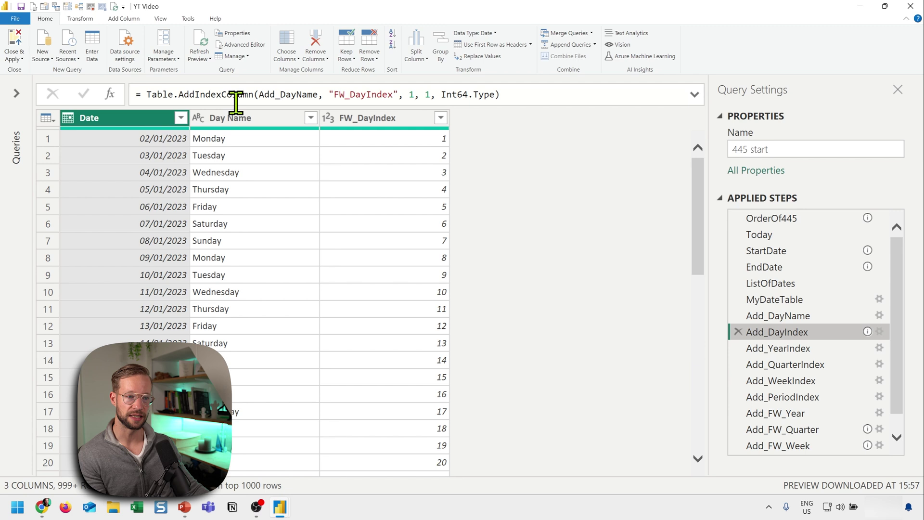
{"action": "left_click", "coordinate": [125, 20]}
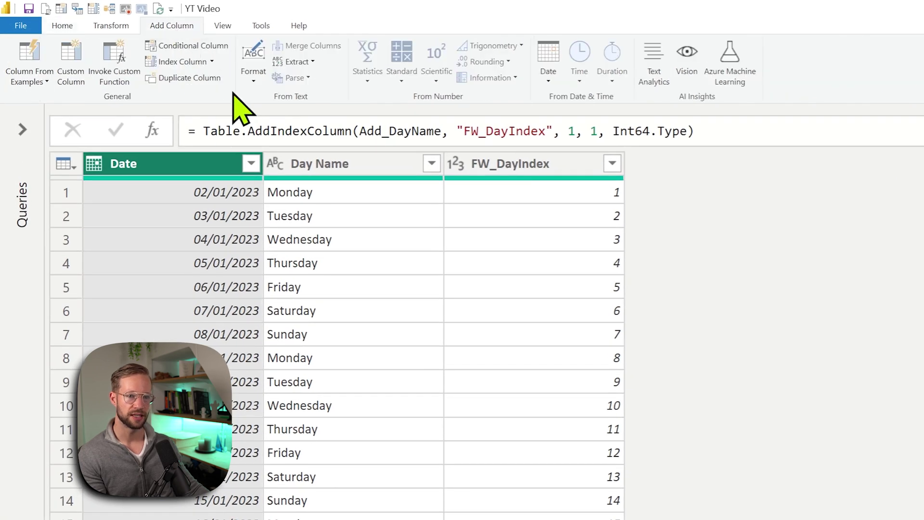
{"action": "left_click", "coordinate": [212, 62]}
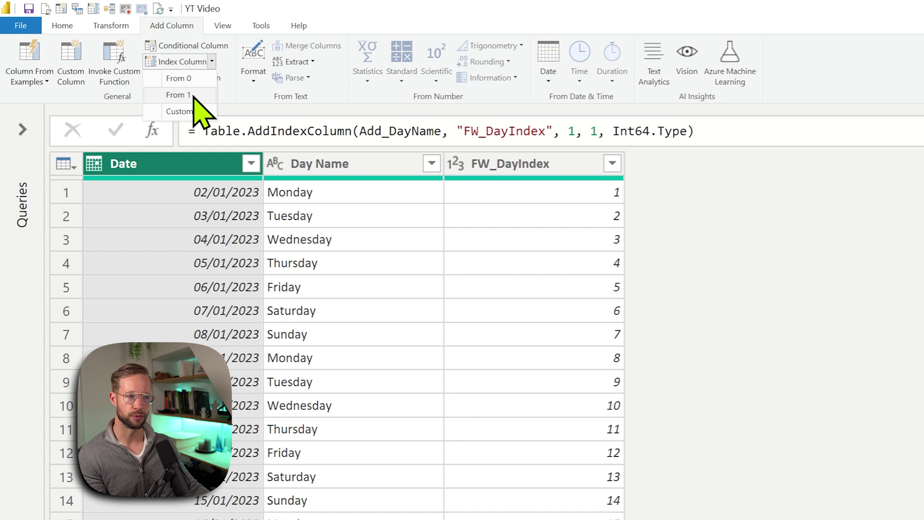
{"action": "left_click", "coordinate": [770, 221]}
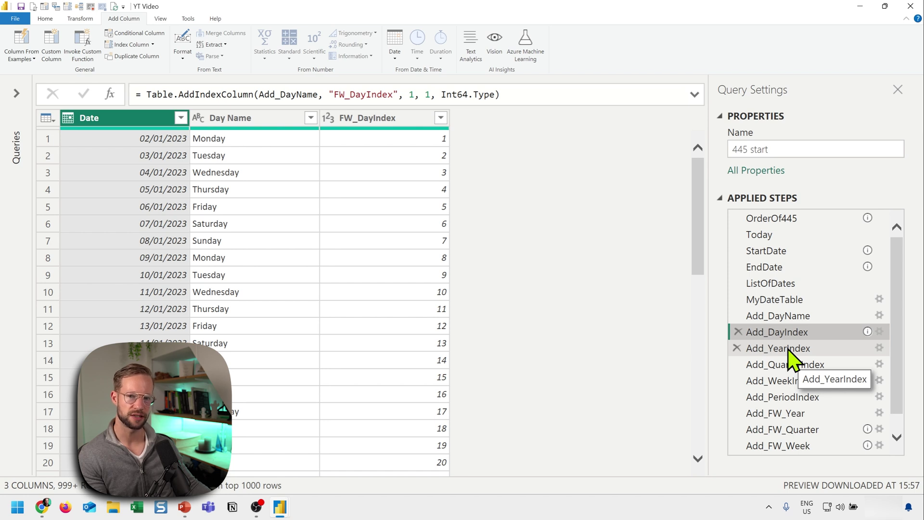
Open Add_YearIndex, select FW_DayIndex and scroll to row 365, where FW_YearIndex becomes 2
{"action": "left_click", "coordinate": [789, 349]}
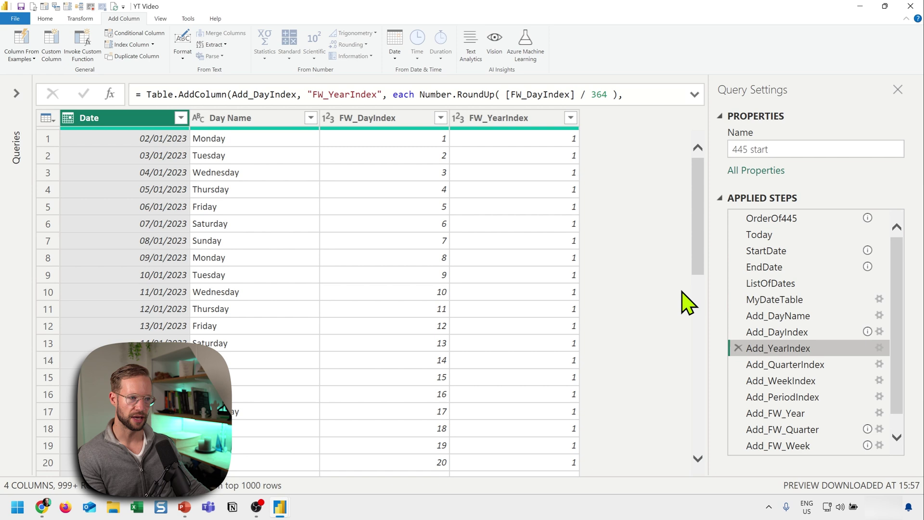
{"action": "left_click", "coordinate": [386, 121]}
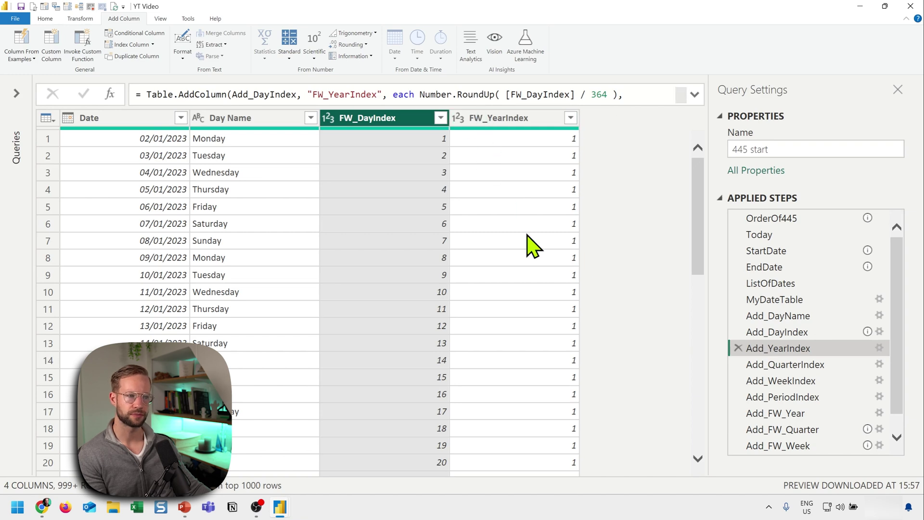
{"action": "scroll", "coordinate": [529, 246], "scroll_direction": "down", "scroll_amount": 20}
{"action": "scroll", "coordinate": [532, 272], "scroll_direction": "down", "scroll_amount": 20}
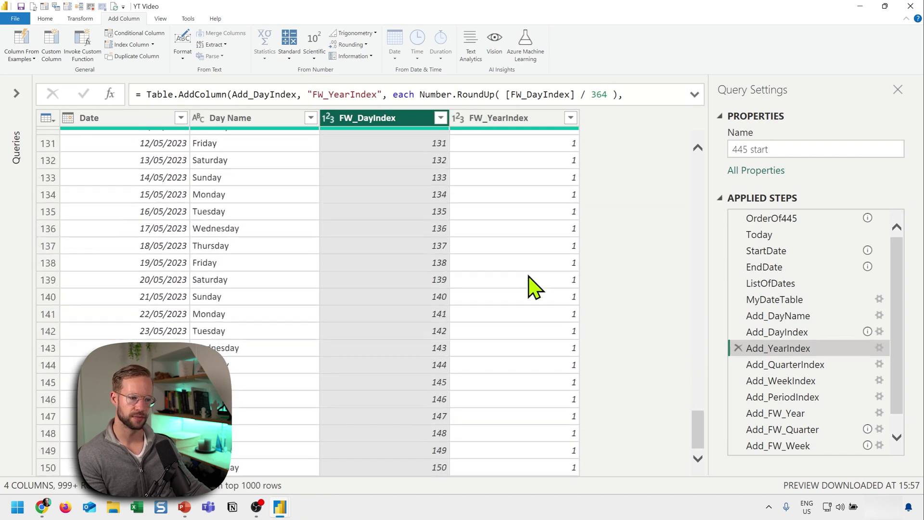
{"action": "scroll", "coordinate": [535, 287], "scroll_direction": "down", "scroll_amount": 20}
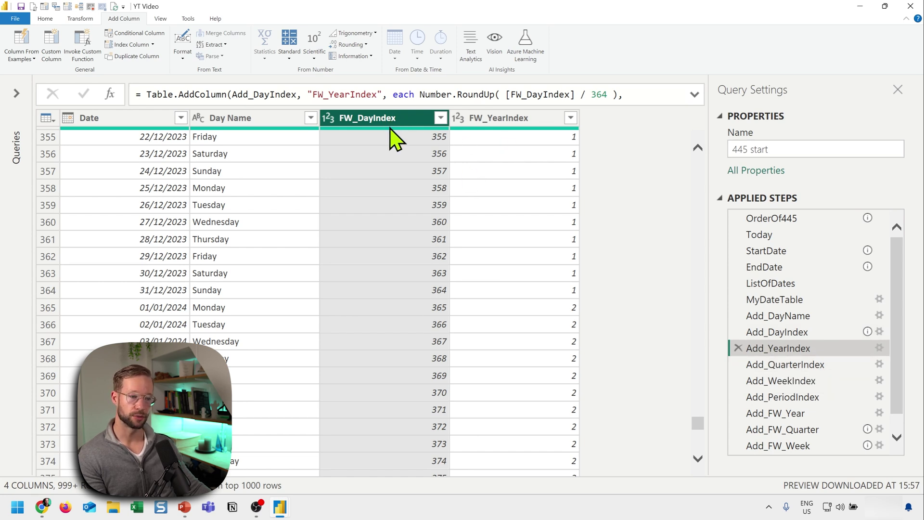
Open Add_QuarterIndex and inspect the 91-day divisor in the FW_QuarterIndex formula
{"action": "left_click", "coordinate": [795, 366]}
{"action": "left_click", "coordinate": [674, 469]}
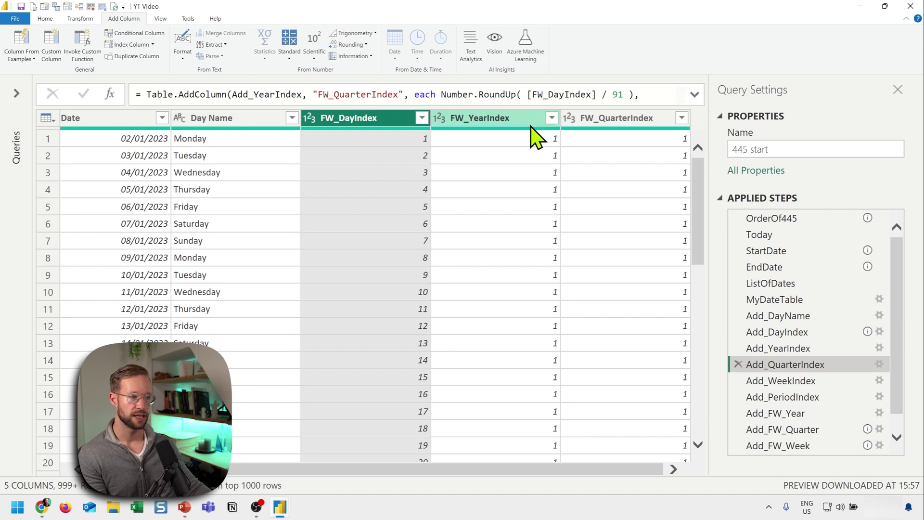
{"action": "mouse_move", "coordinate": [509, 131]}
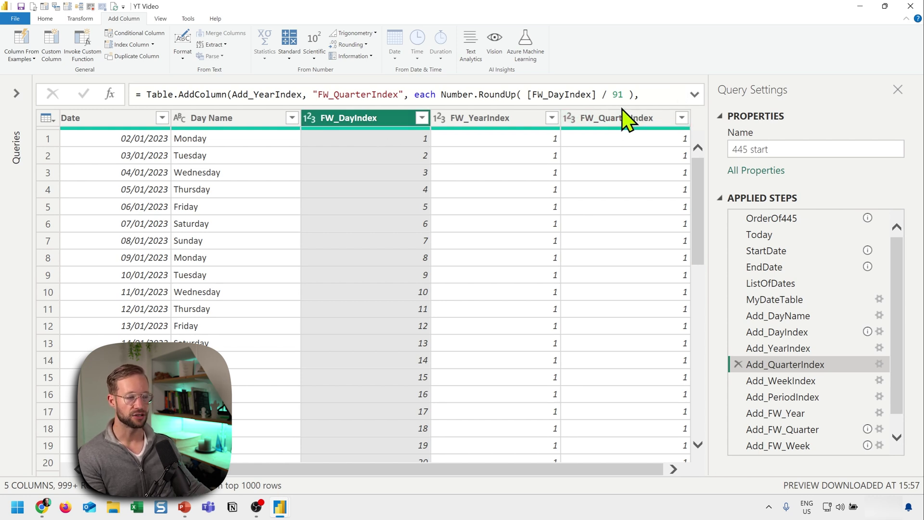
{"action": "left_click", "coordinate": [621, 95]}
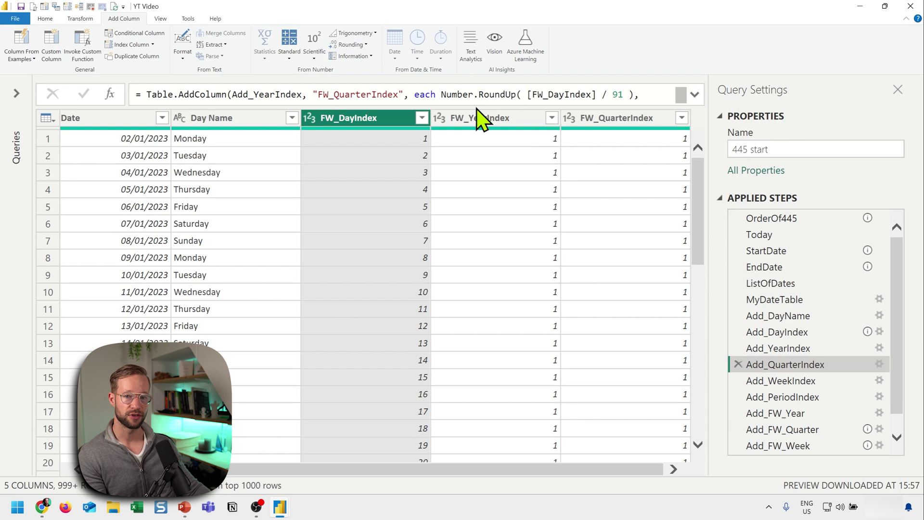
Select rows 92 and 183, where FW_QuarterIndex turns to 2 and then 3
{"action": "scroll", "coordinate": [496, 180], "scroll_direction": "down", "scroll_amount": 20}
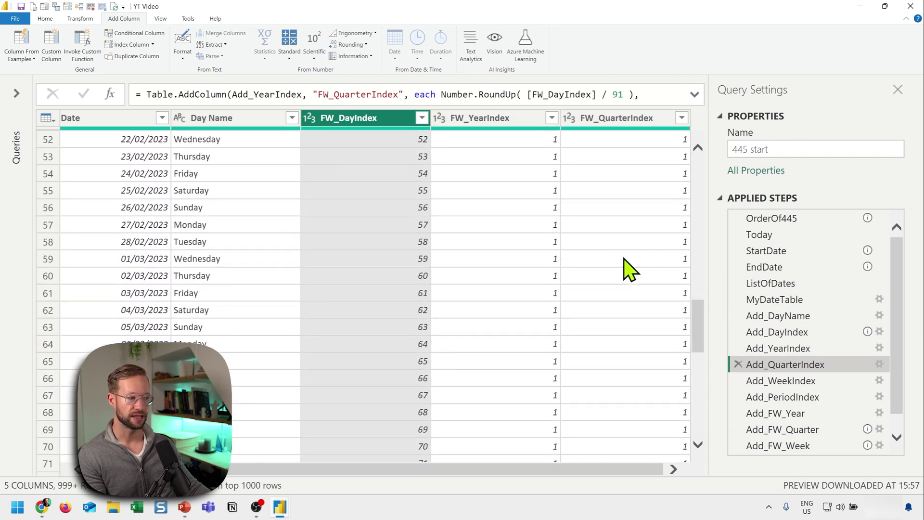
{"action": "scroll", "coordinate": [631, 272], "scroll_direction": "down", "scroll_amount": 5}
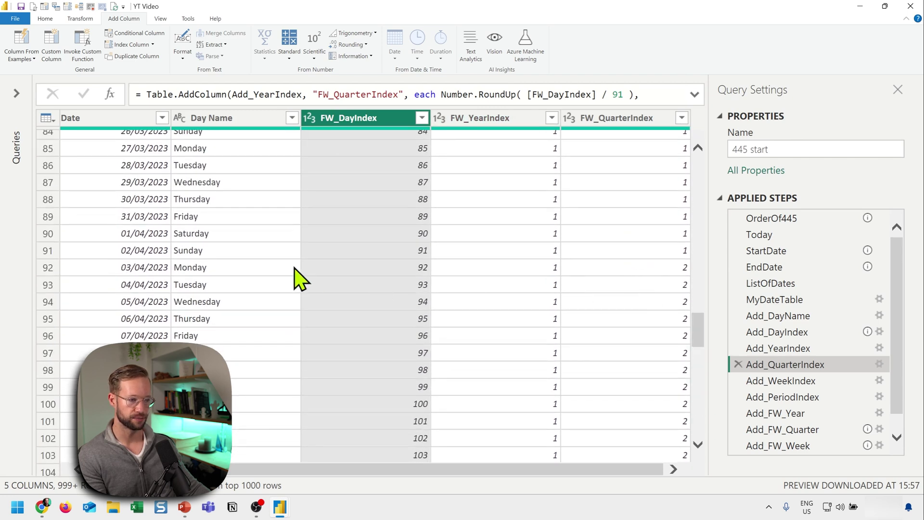
{"action": "left_click", "coordinate": [42, 270]}
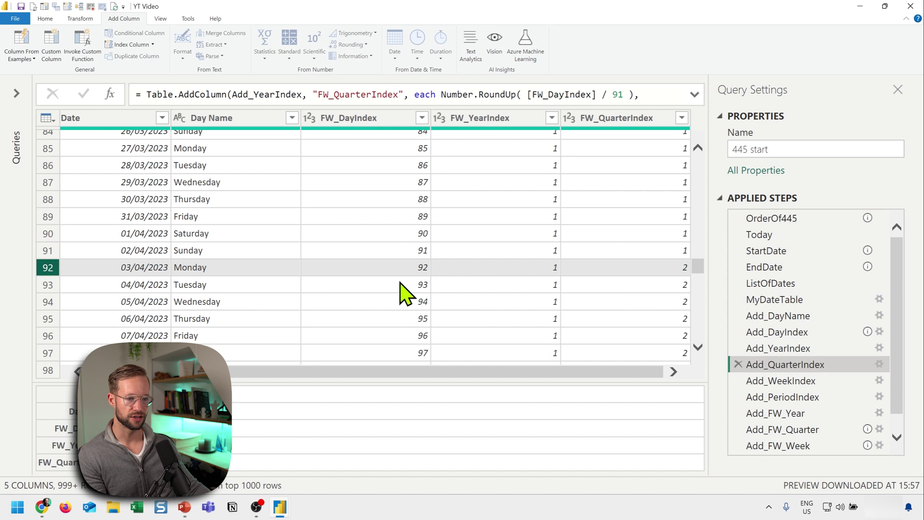
{"action": "scroll", "coordinate": [578, 279], "scroll_direction": "down", "scroll_amount": 15}
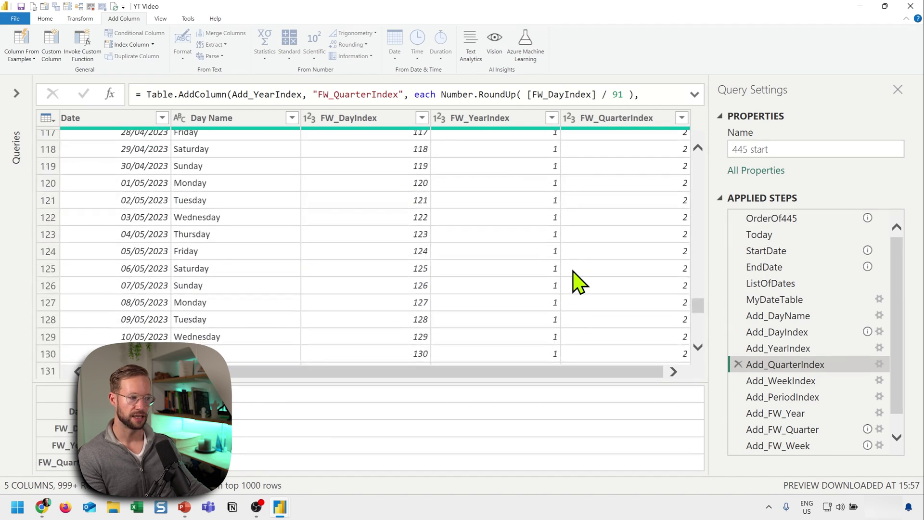
{"action": "scroll", "coordinate": [578, 281], "scroll_direction": "down", "scroll_amount": 15}
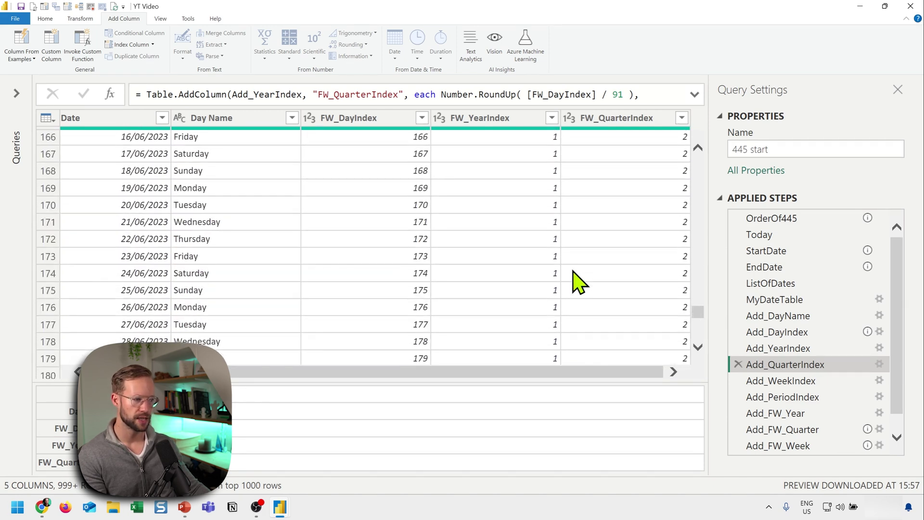
{"action": "scroll", "coordinate": [578, 283], "scroll_direction": "down", "scroll_amount": 1}
{"action": "scroll", "coordinate": [577, 283], "scroll_direction": "up", "scroll_amount": 1}
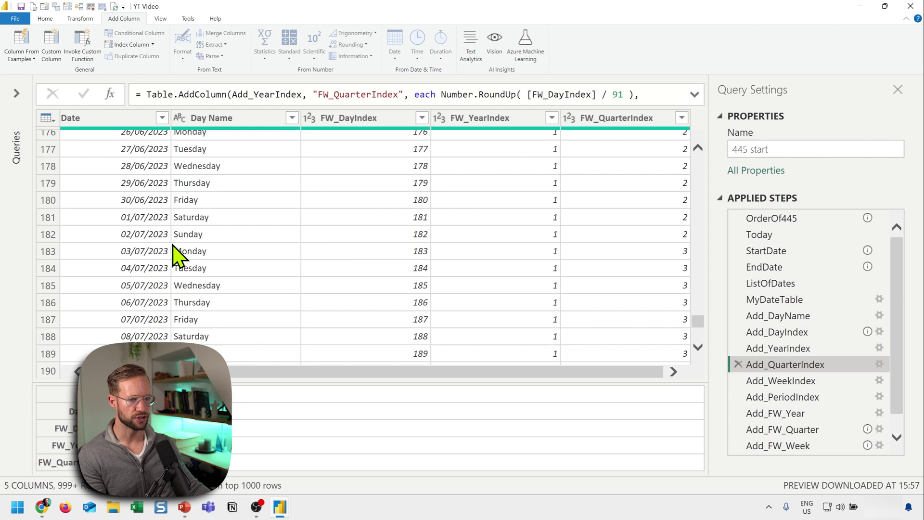
{"action": "left_click", "coordinate": [46, 250]}
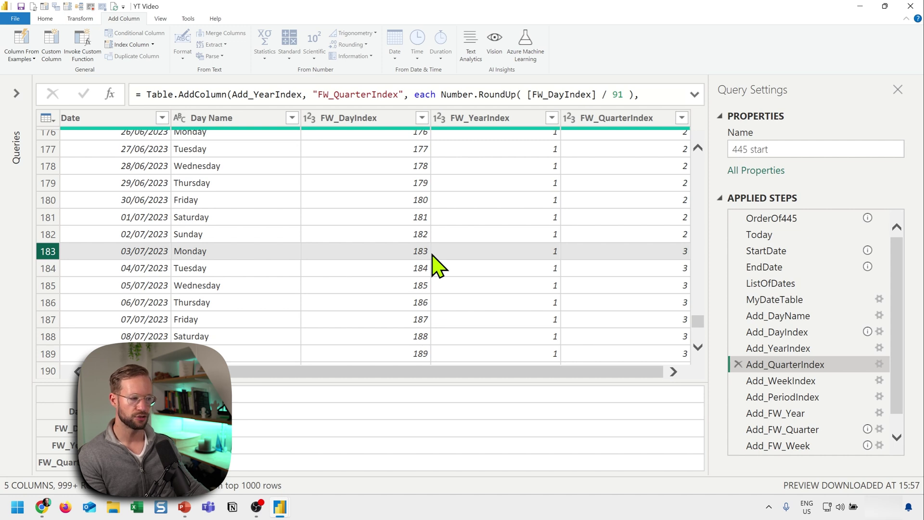
Show Add_WeekIndex with the FW_WeekIndex column visible and its two-line formula expanded
{"action": "left_click", "coordinate": [790, 381]}
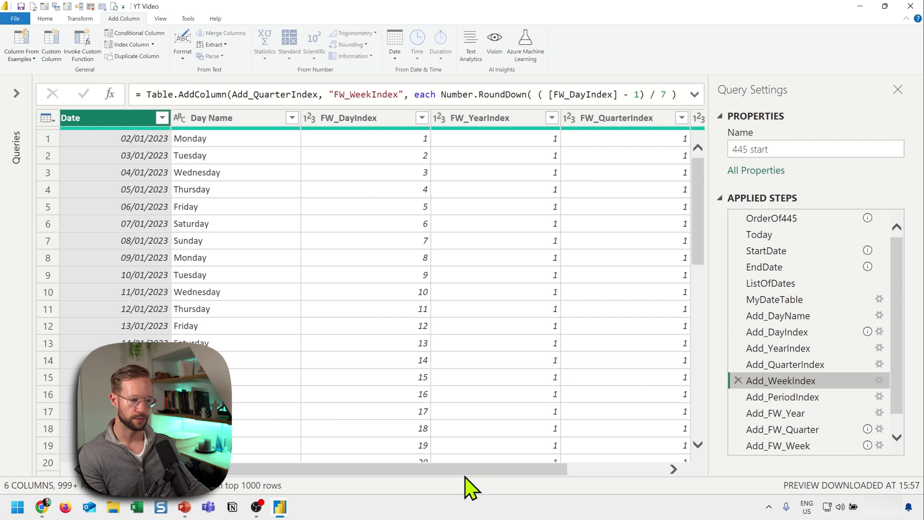
{"action": "left_click_drag", "start_coordinate": [436, 470], "coordinate": [658, 482]}
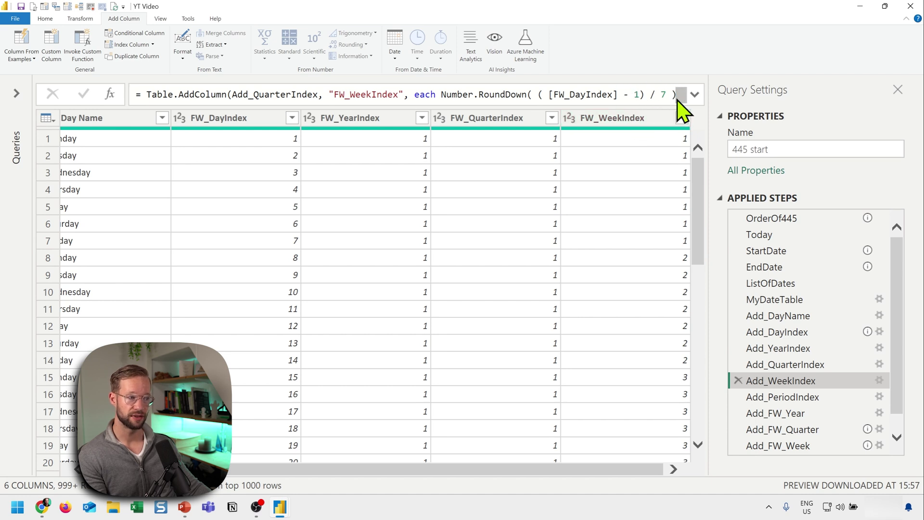
{"action": "left_click", "coordinate": [696, 96]}
{"action": "left_click", "coordinate": [696, 96]}
{"action": "left_click", "coordinate": [695, 95]}
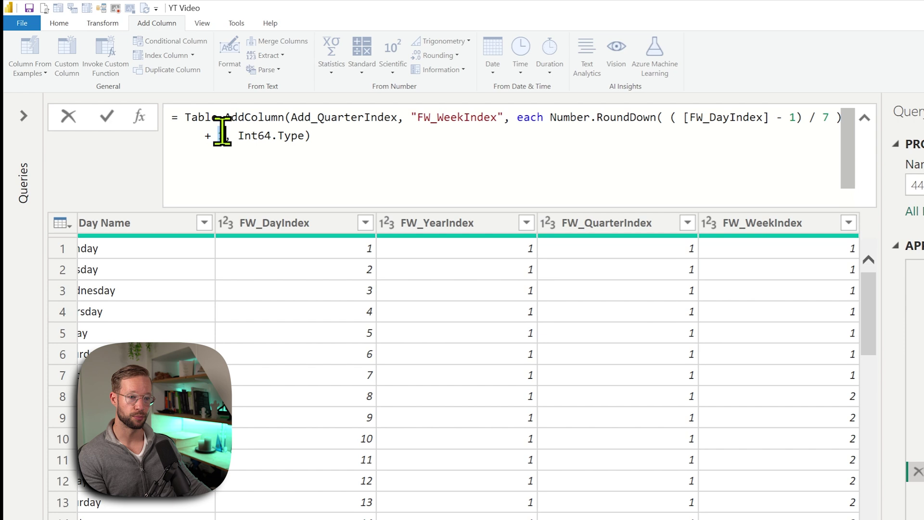
{"action": "left_click", "coordinate": [527, 243]}
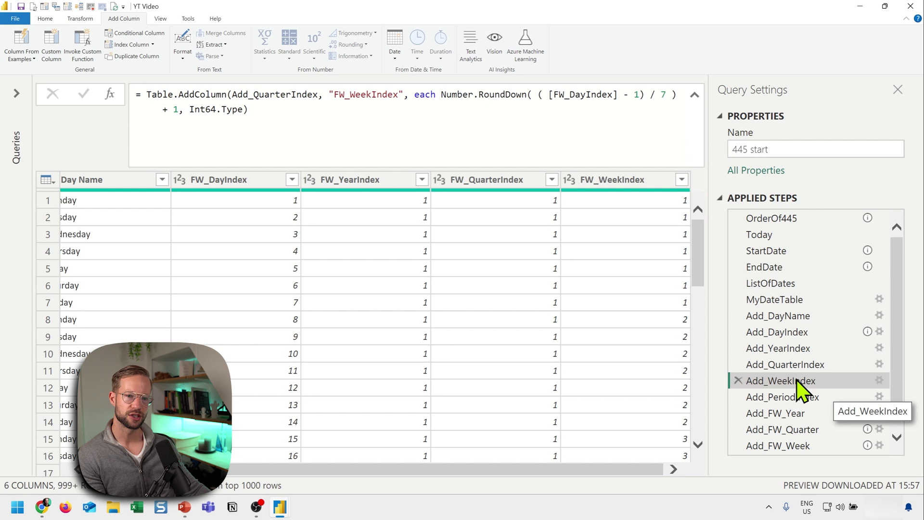
{"action": "mouse_move", "coordinate": [794, 218]}
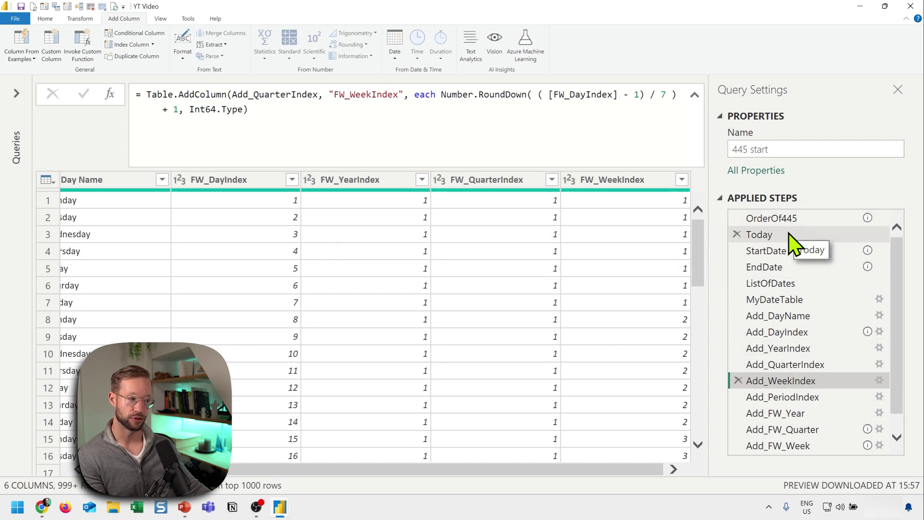
Rewrite the OrderOf445 step's formula as = { 4,4,5 }
{"action": "left_click", "coordinate": [785, 223]}
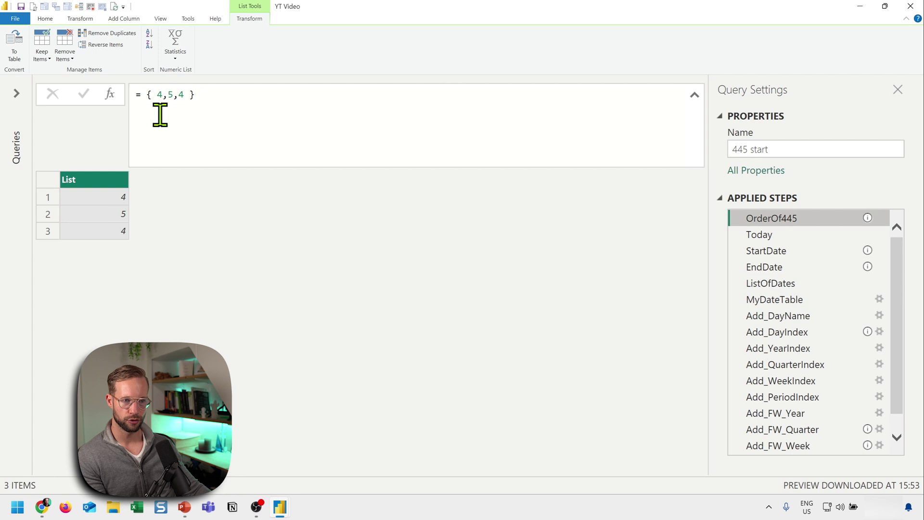
{"action": "left_click", "coordinate": [170, 94]}
{"action": "key", "text": "BackSpace"}
{"action": "type", "text": "4,"}
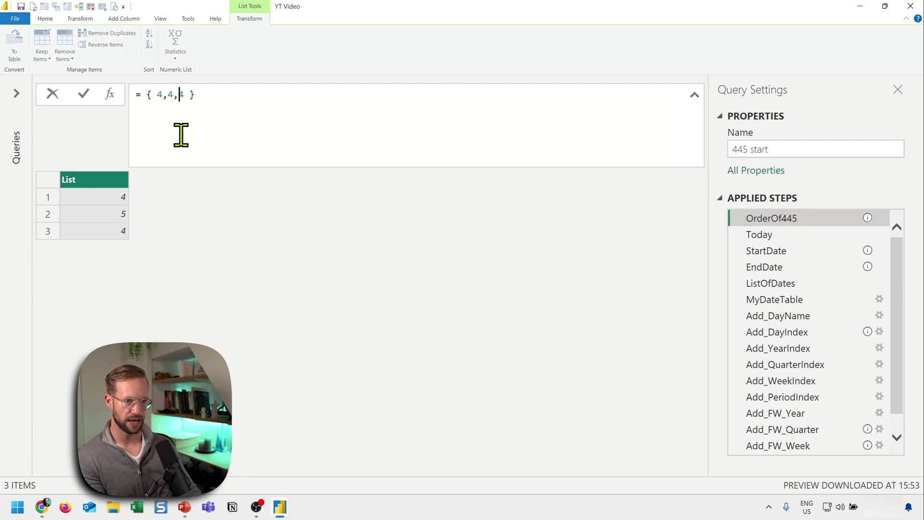
{"action": "type", "text": "5"}
{"action": "key", "text": "Return"}
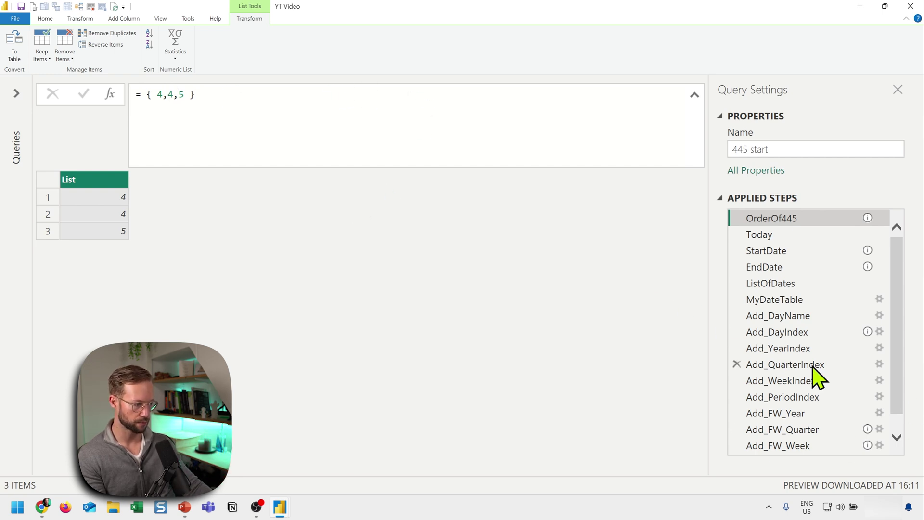
Open Add_PeriodIndex and highlight its List.Buffer( OrderOf445 ) expression
{"action": "left_click", "coordinate": [807, 398]}
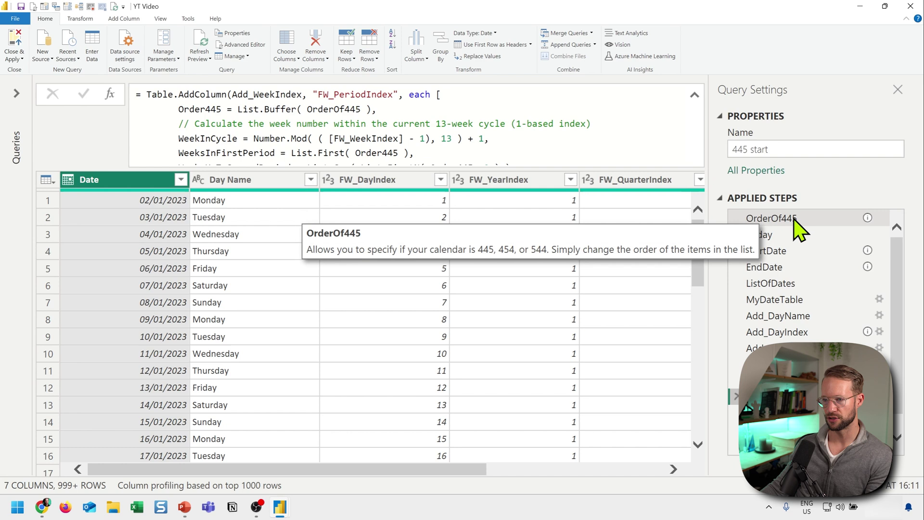
{"action": "left_click_drag", "start_coordinate": [371, 110], "coordinate": [239, 109]}
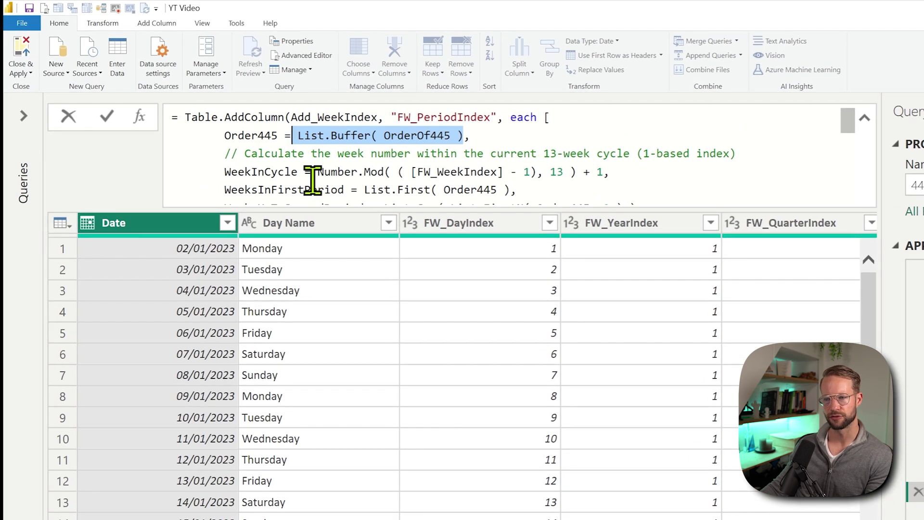
{"action": "left_click", "coordinate": [393, 150]}
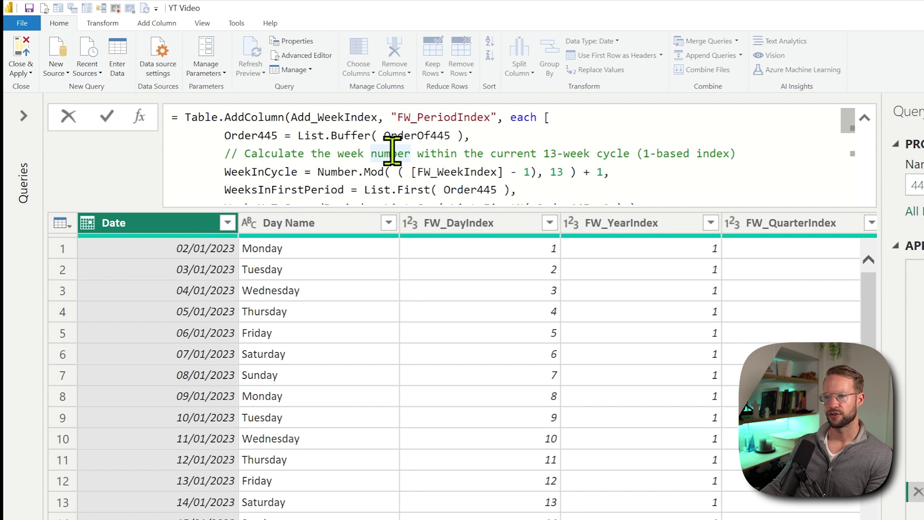
Trace the WeekInCycle calculation: [FW_WeekIndex] minus 1, Number.Mod by 13, plus 1
{"action": "left_click", "coordinate": [266, 172]}
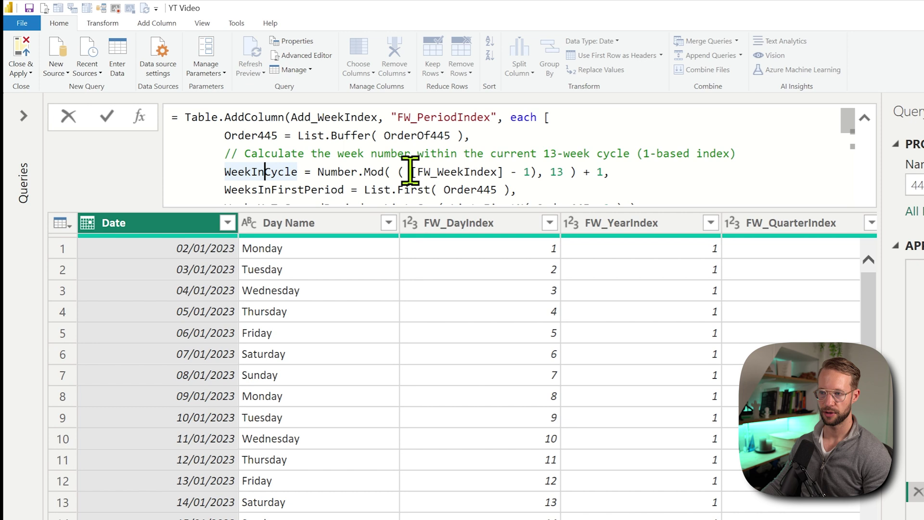
{"action": "left_click_drag", "start_coordinate": [411, 172], "coordinate": [498, 172]}
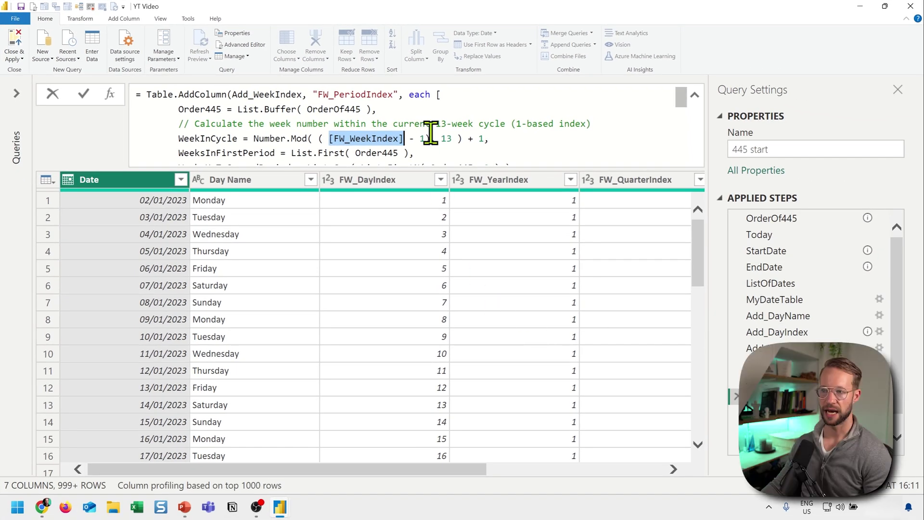
{"action": "left_click_drag", "start_coordinate": [429, 139], "coordinate": [412, 138]}
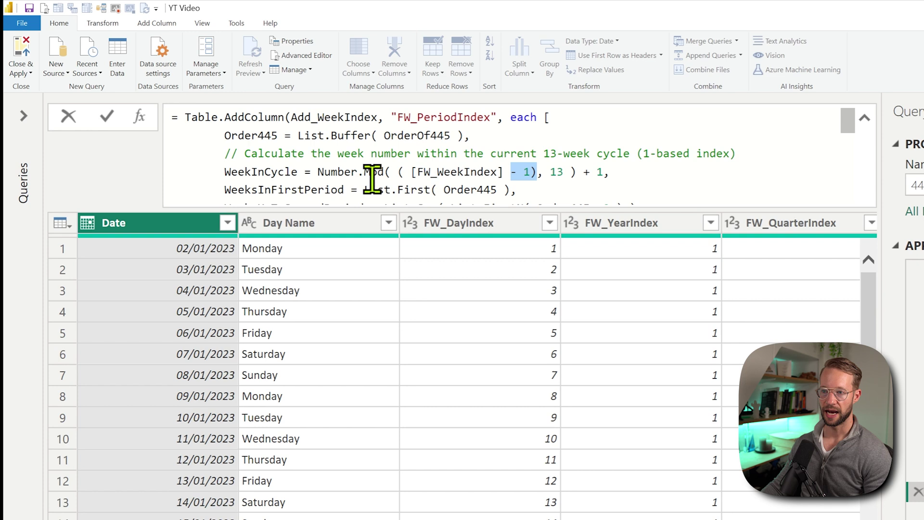
{"action": "left_click_drag", "start_coordinate": [325, 172], "coordinate": [578, 175]}
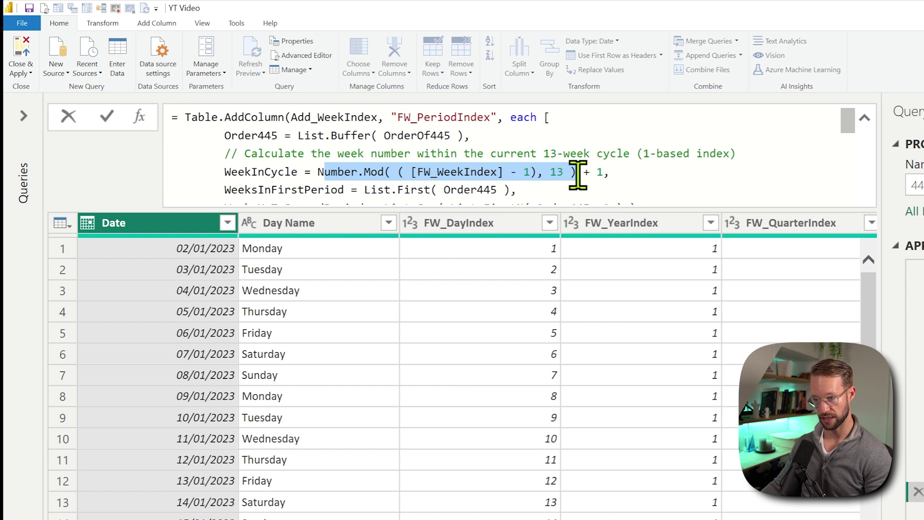
{"action": "left_click", "coordinate": [608, 173]}
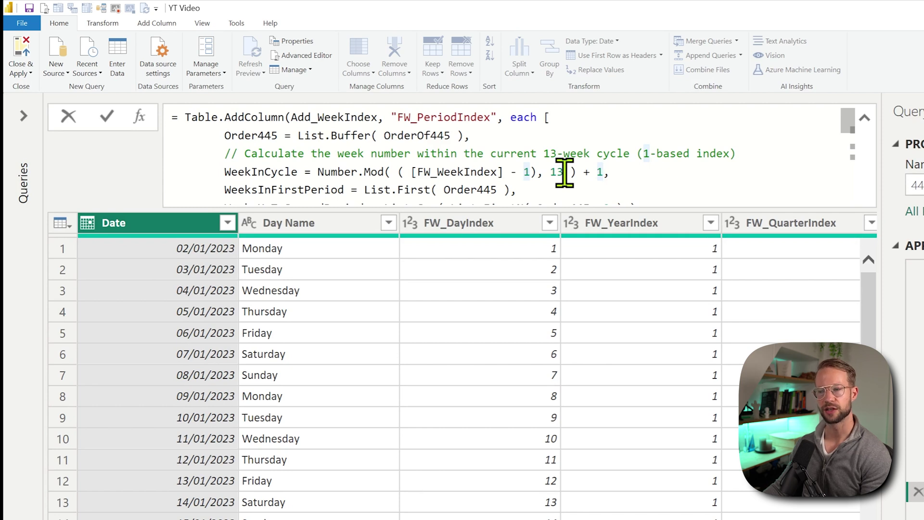
{"action": "left_click_drag", "start_coordinate": [562, 179], "coordinate": [548, 175]}
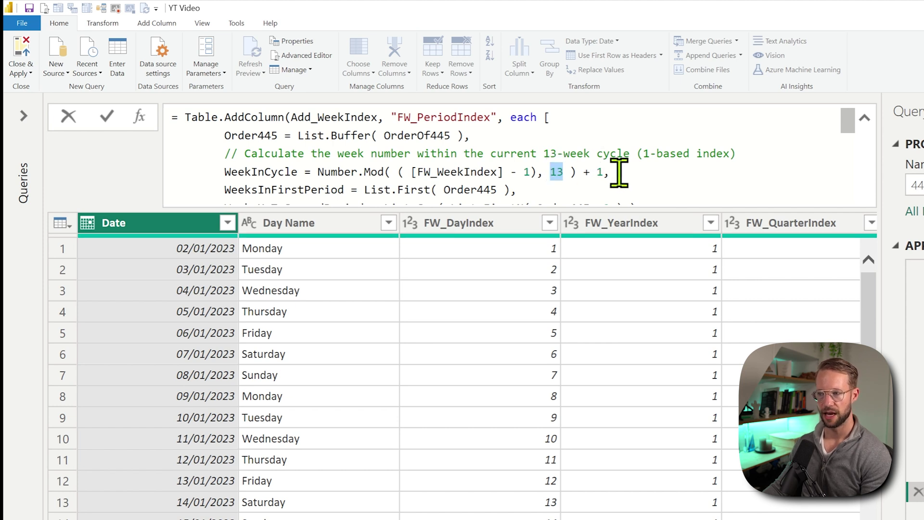
{"action": "mouse_move", "coordinate": [615, 174]}
{"action": "left_mouse_down"}
{"action": "mouse_move", "coordinate": [359, 148]}
{"action": "mouse_move", "coordinate": [222, 161]}
{"action": "mouse_move", "coordinate": [175, 181]}
{"action": "left_mouse_up"}
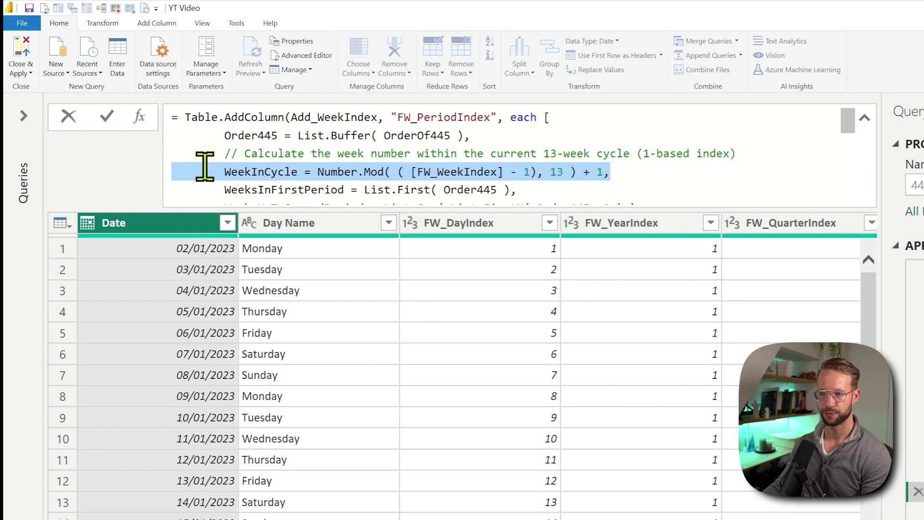
{"action": "mouse_move", "coordinate": [333, 169]}
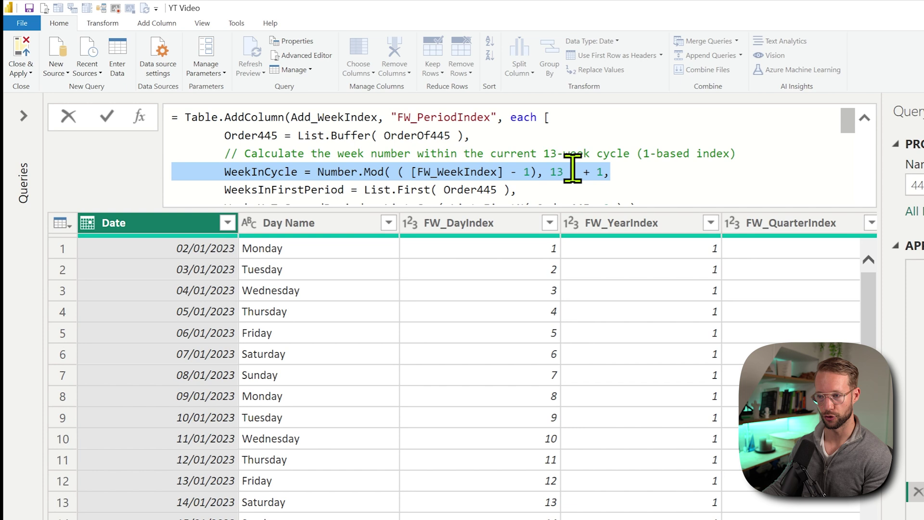
{"action": "scroll", "coordinate": [533, 157], "scroll_direction": "down", "scroll_amount": 1}
{"action": "left_click", "coordinate": [282, 140]}
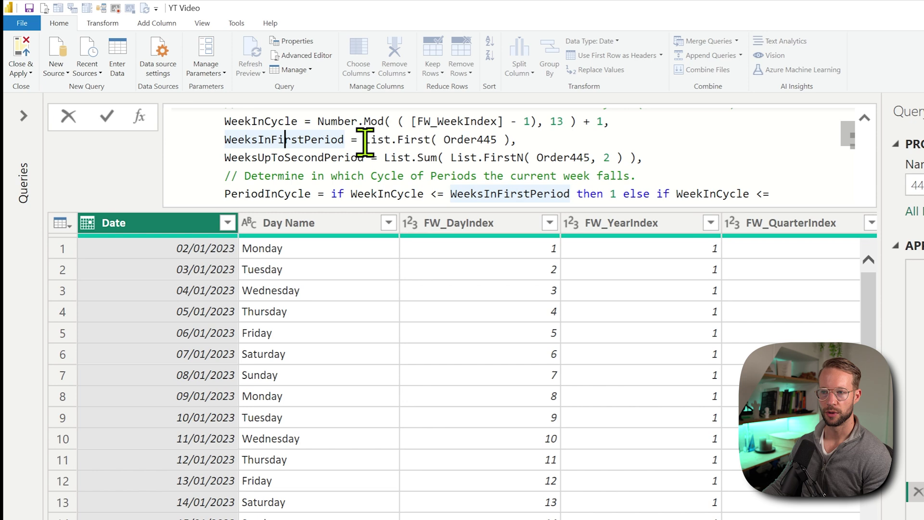
{"action": "left_click_drag", "start_coordinate": [364, 139], "coordinate": [507, 141]}
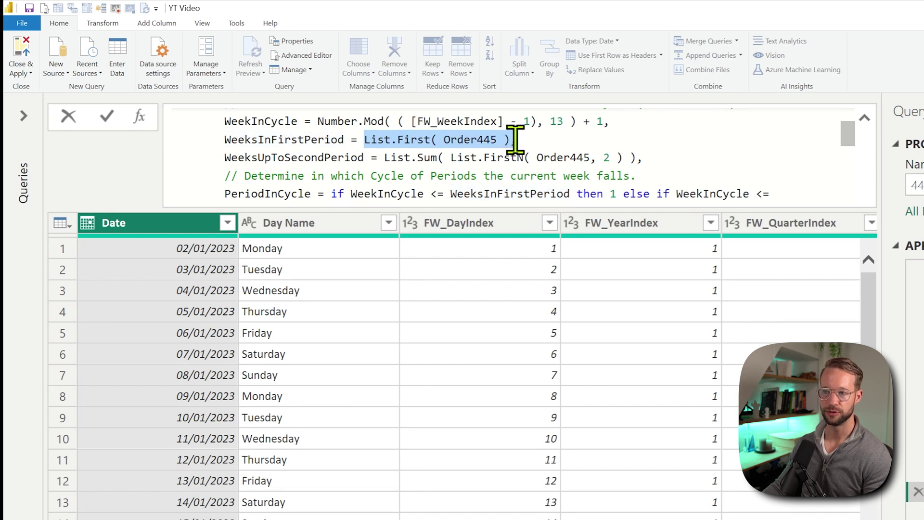
{"action": "left_click", "coordinate": [481, 140]}
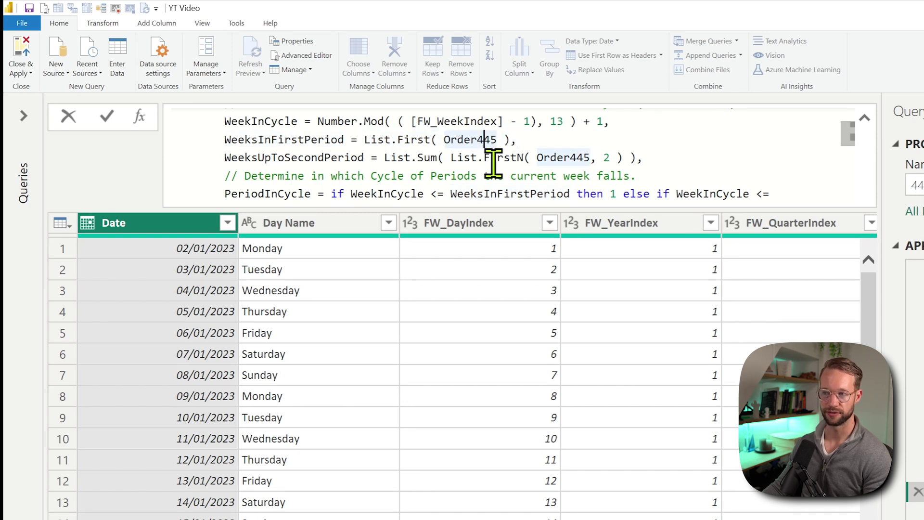
{"action": "scroll", "coordinate": [496, 166], "scroll_direction": "up", "scroll_amount": 1}
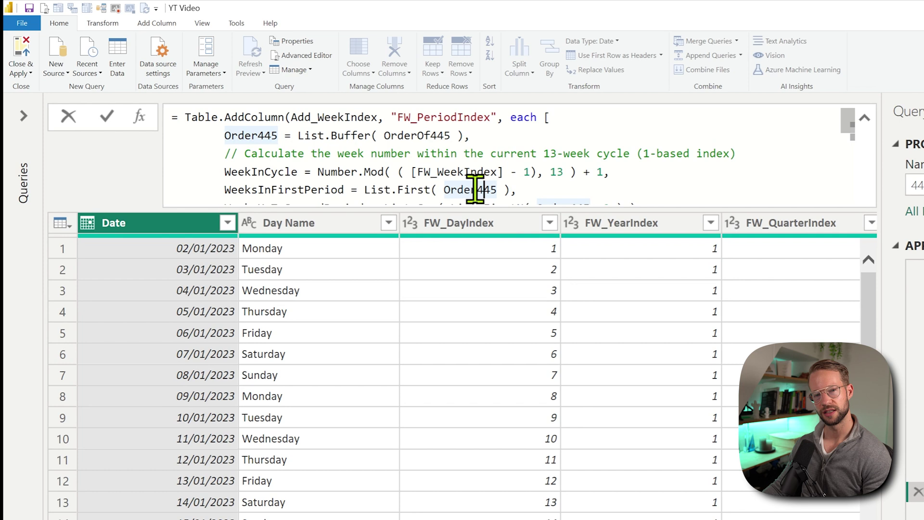
{"action": "mouse_move", "coordinate": [474, 188]}
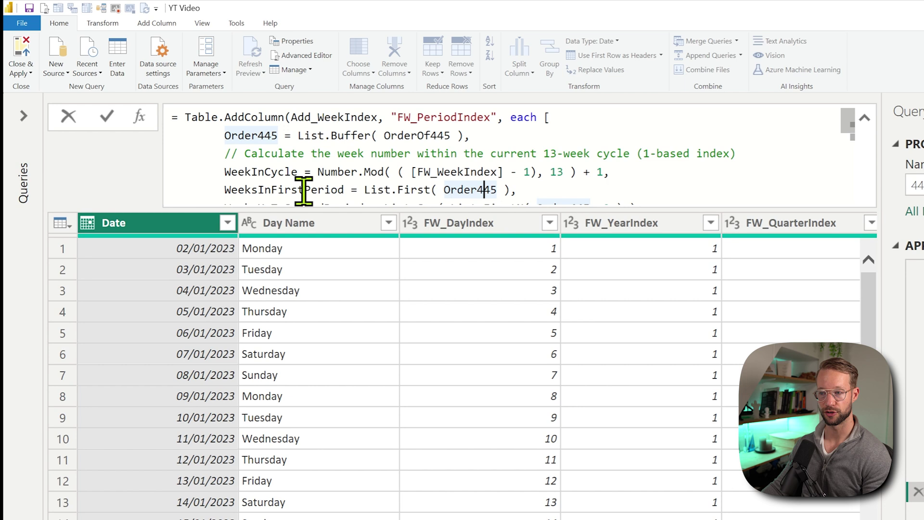
{"action": "scroll", "coordinate": [338, 178], "scroll_direction": "down", "scroll_amount": 1}
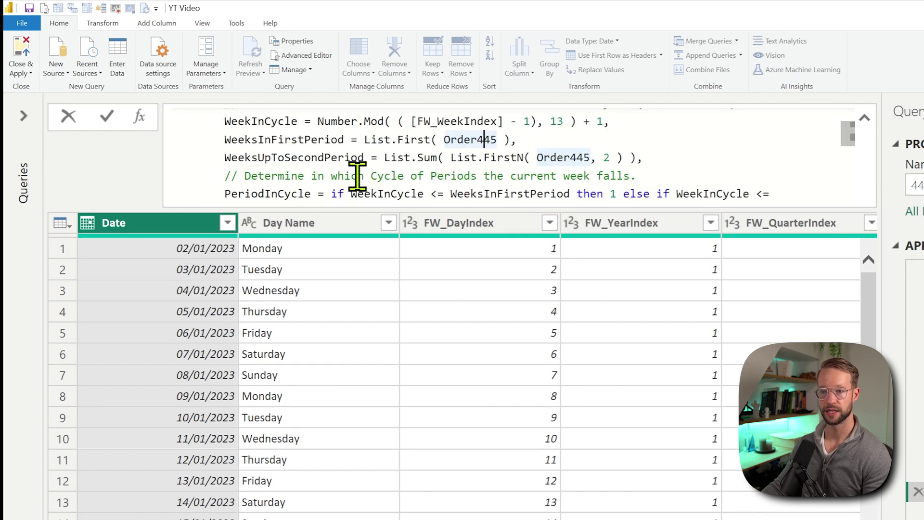
{"action": "left_click", "coordinate": [283, 159]}
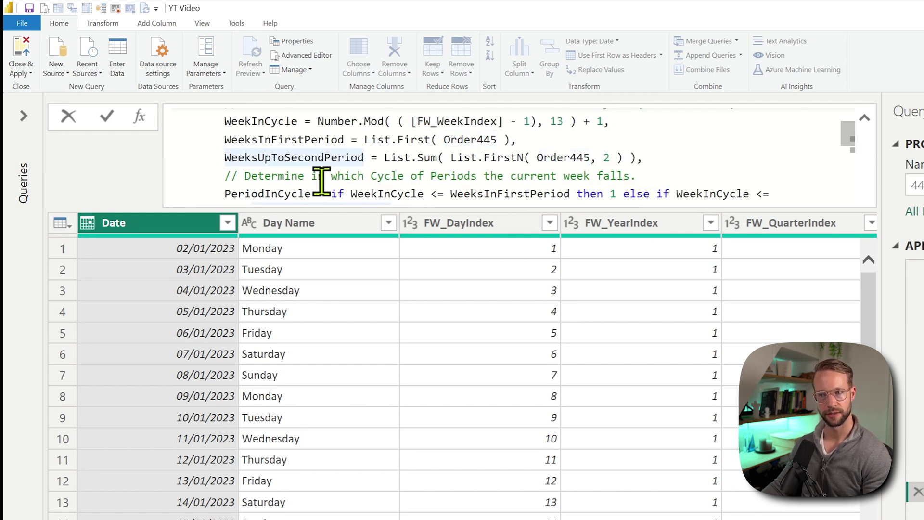
{"action": "left_click_drag", "start_coordinate": [385, 159], "coordinate": [435, 158]}
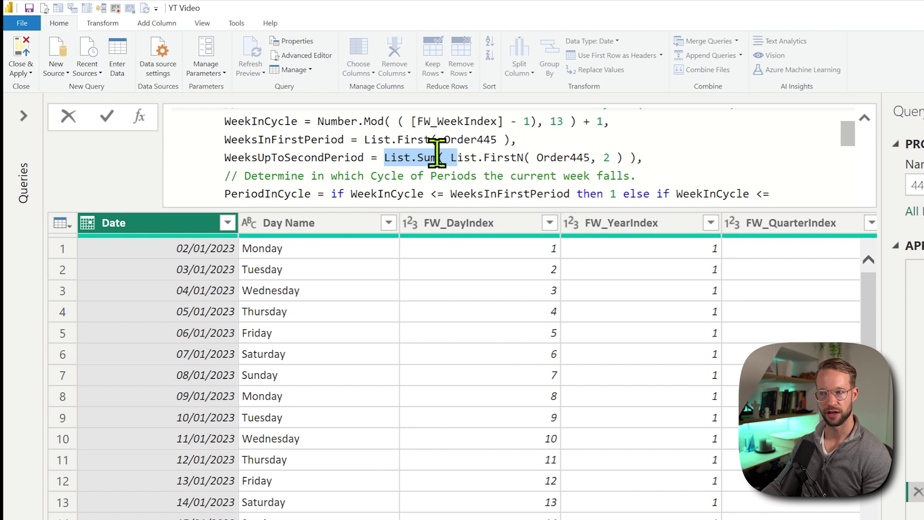
{"action": "left_click", "coordinate": [624, 157]}
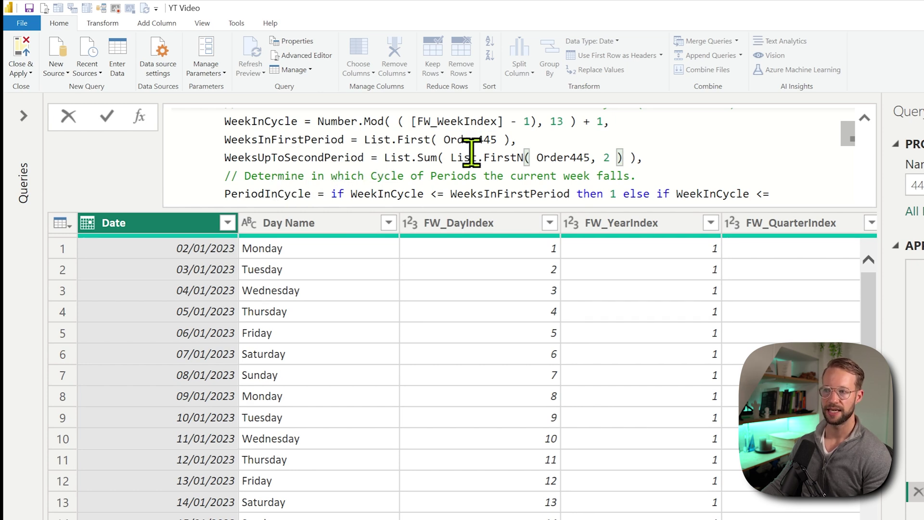
{"action": "mouse_move", "coordinate": [471, 153]}
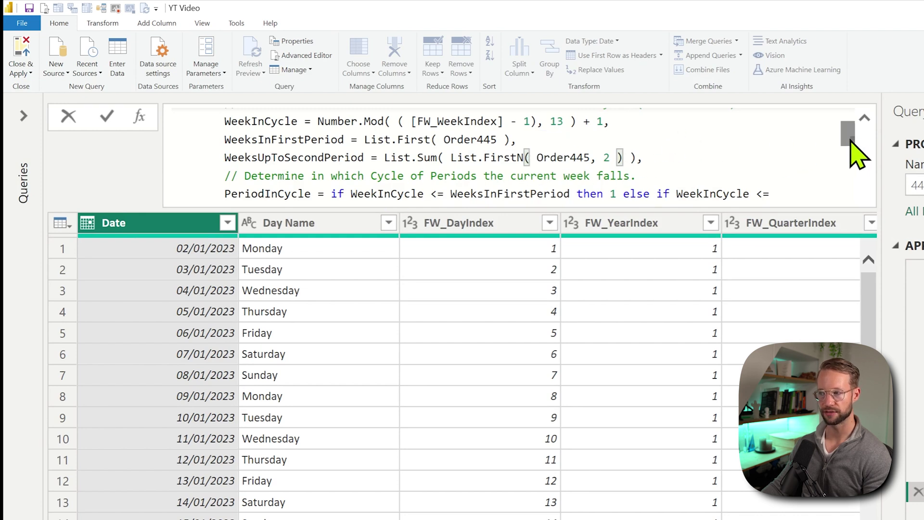
{"action": "left_click_drag", "start_coordinate": [849, 131], "coordinate": [855, 150]}
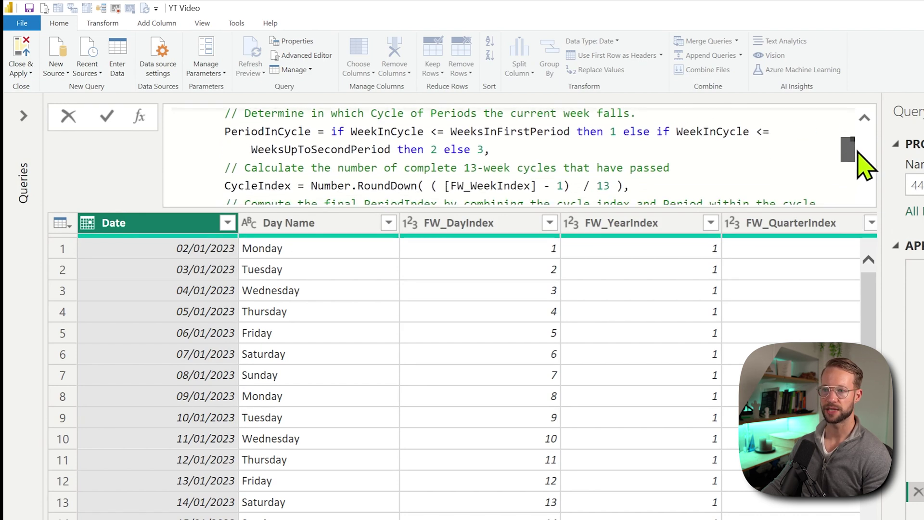
{"action": "left_click", "coordinate": [371, 126]}
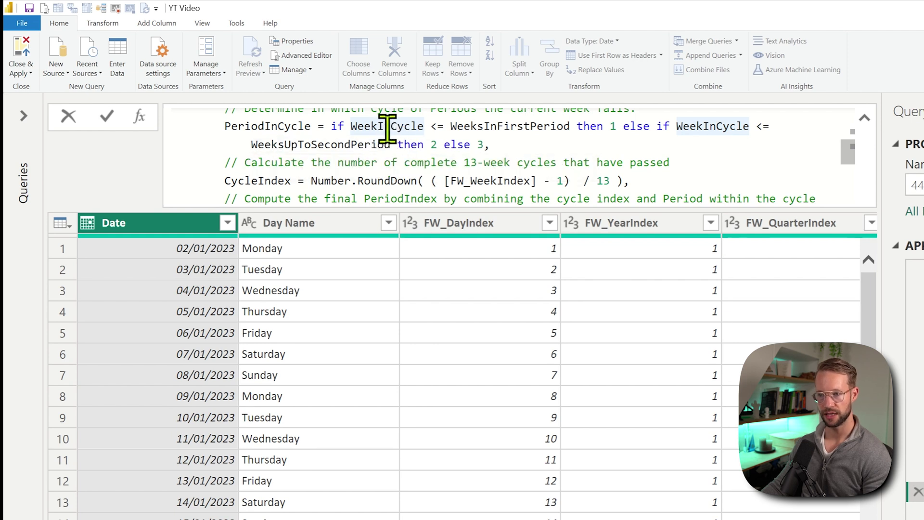
{"action": "left_click", "coordinate": [430, 126]}
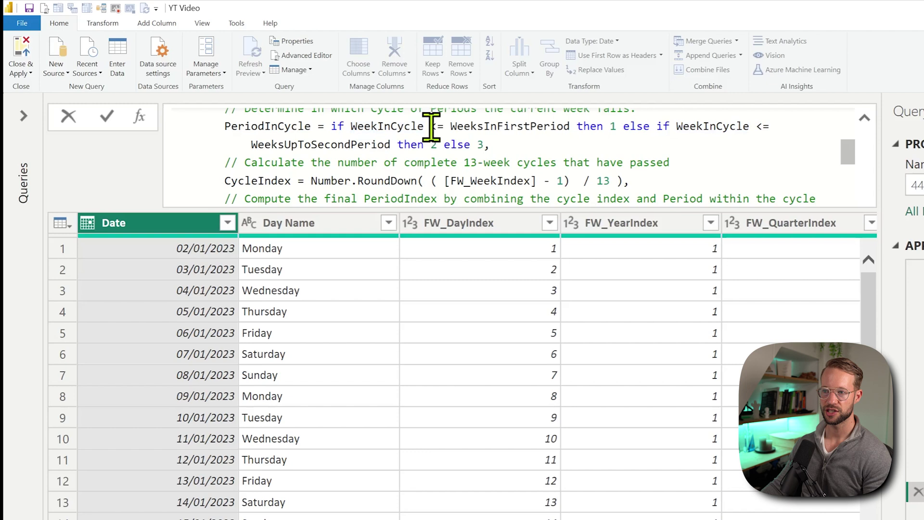
{"action": "double_click", "coordinate": [561, 128]}
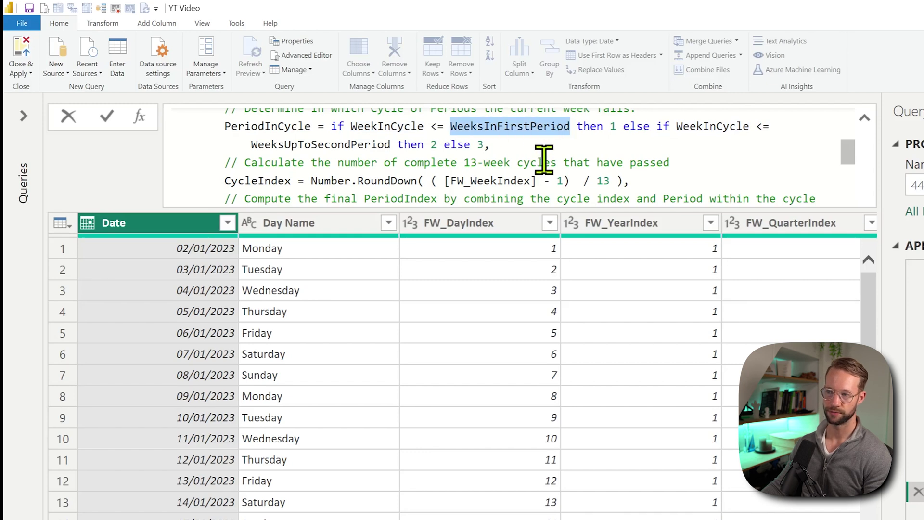
{"action": "double_click", "coordinate": [612, 126]}
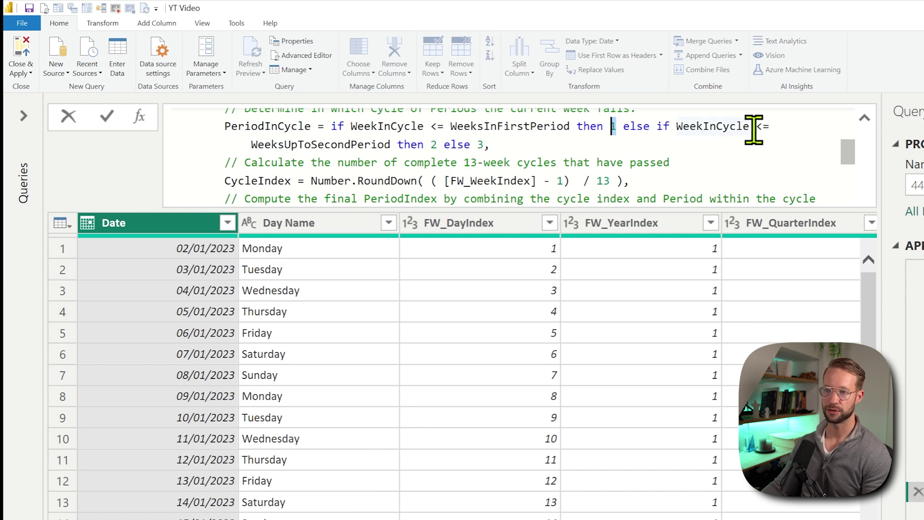
{"action": "double_click", "coordinate": [323, 146]}
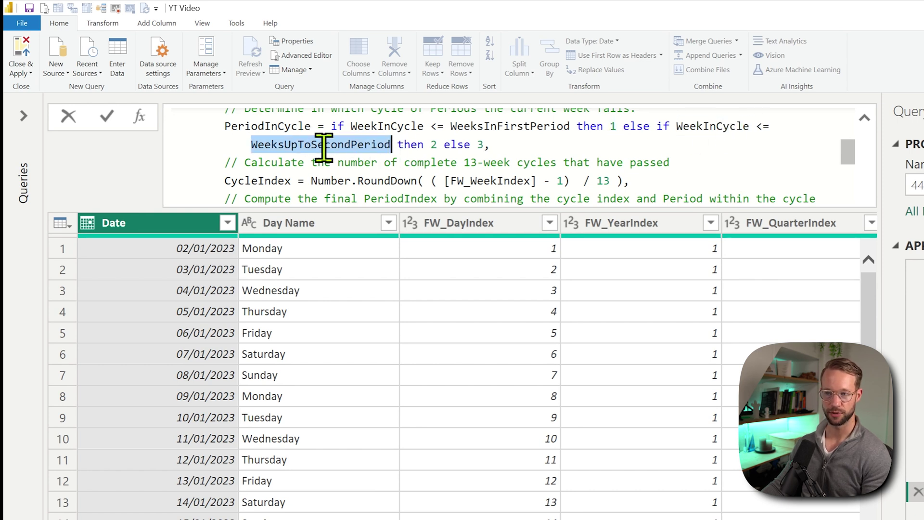
{"action": "mouse_move", "coordinate": [366, 146]}
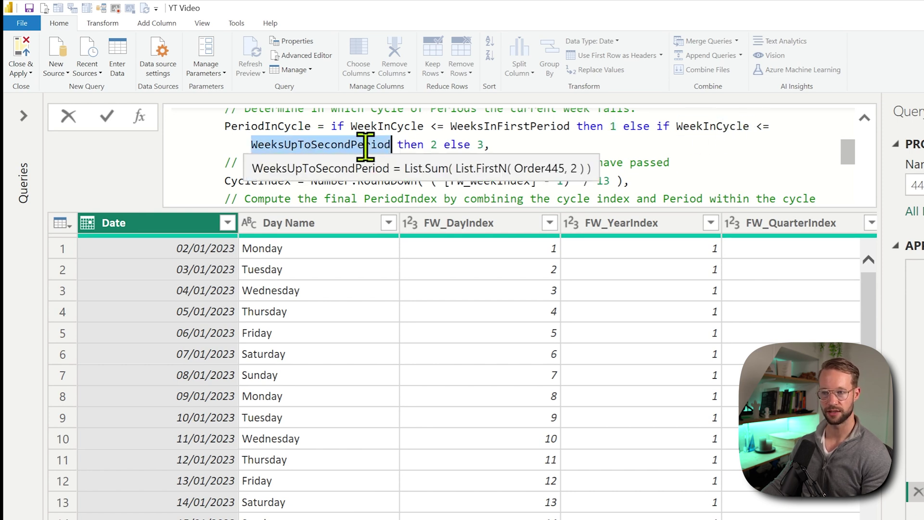
{"action": "double_click", "coordinate": [433, 144]}
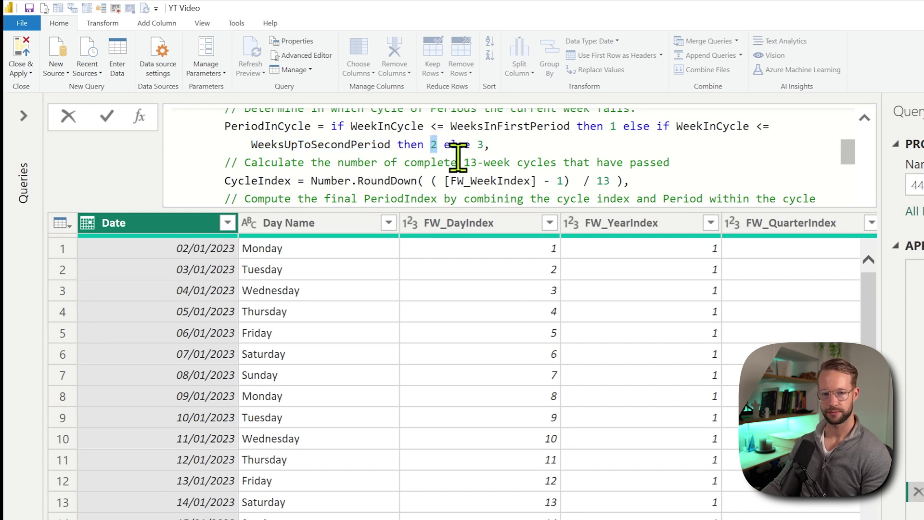
{"action": "left_click", "coordinate": [485, 142]}
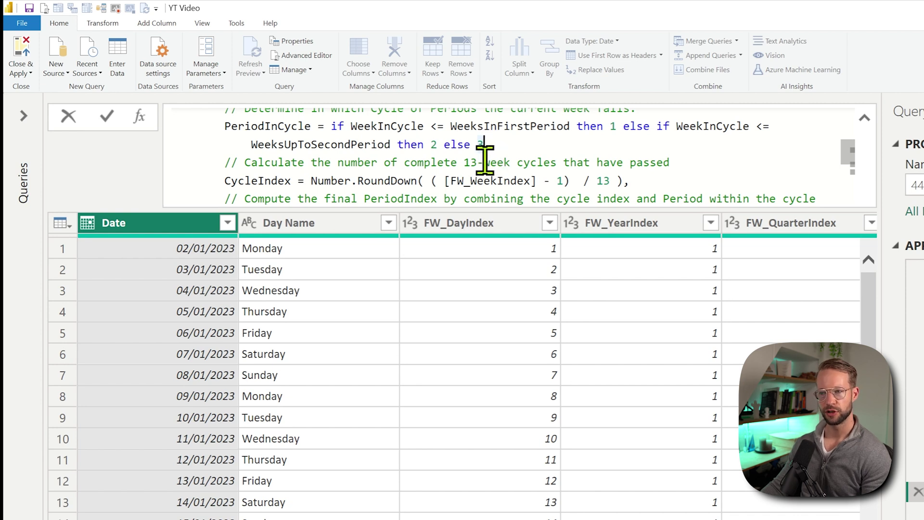
{"action": "scroll", "coordinate": [498, 157], "scroll_direction": "up", "scroll_amount": 3}
{"action": "mouse_move", "coordinate": [789, 223]}
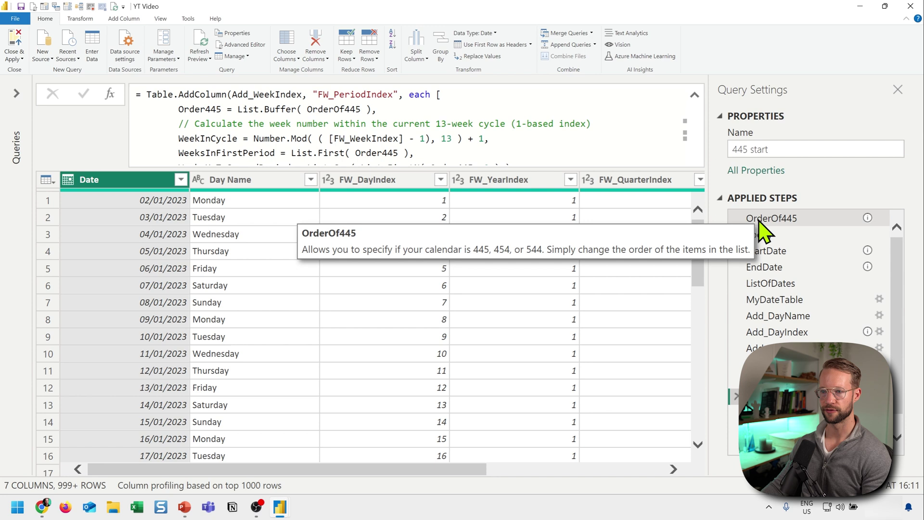
{"action": "left_click", "coordinate": [205, 139]}
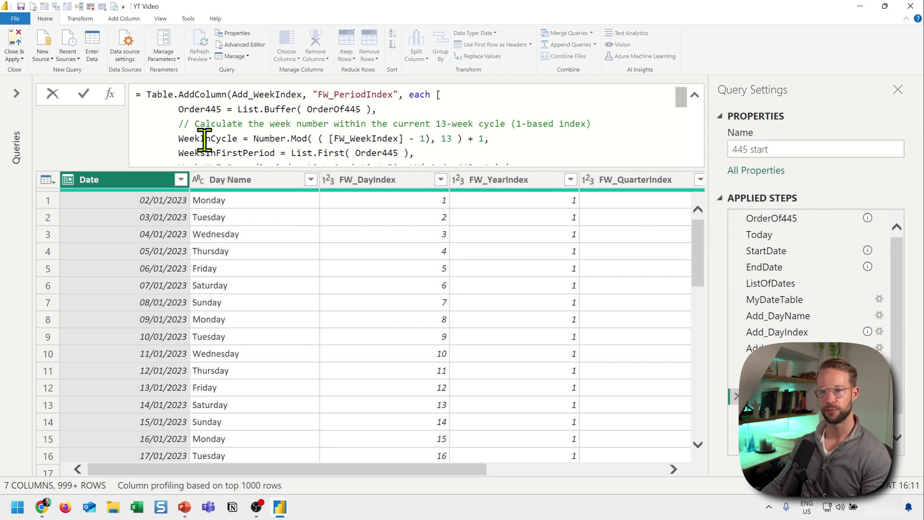
{"action": "left_click", "coordinate": [227, 153]}
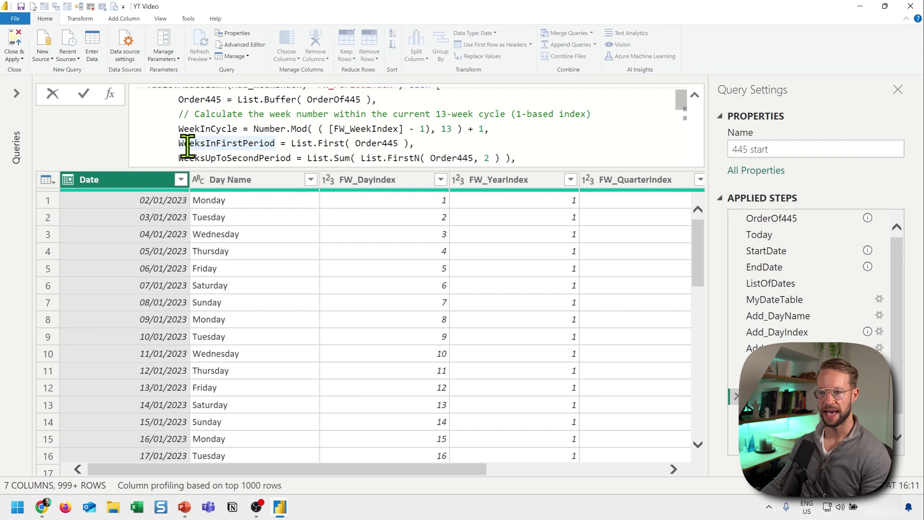
{"action": "left_click_drag", "start_coordinate": [178, 143], "coordinate": [260, 143]}
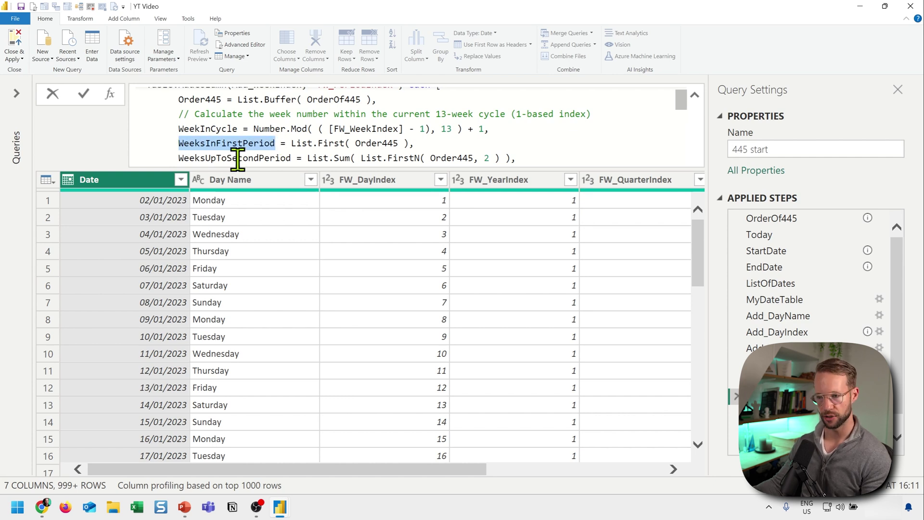
{"action": "scroll", "coordinate": [312, 138], "scroll_direction": "down", "scroll_amount": 1}
{"action": "scroll", "coordinate": [323, 135], "scroll_direction": "down", "scroll_amount": 2}
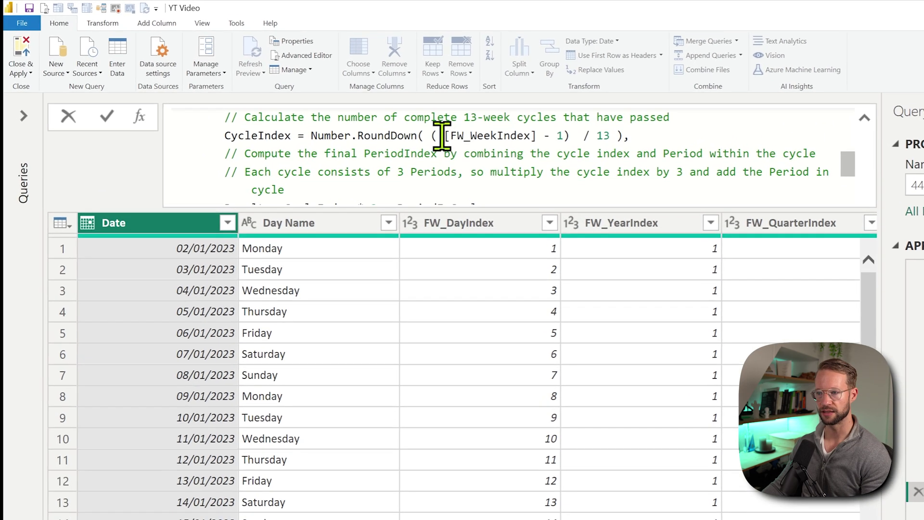
{"action": "left_click_drag", "start_coordinate": [356, 109], "coordinate": [432, 110]}
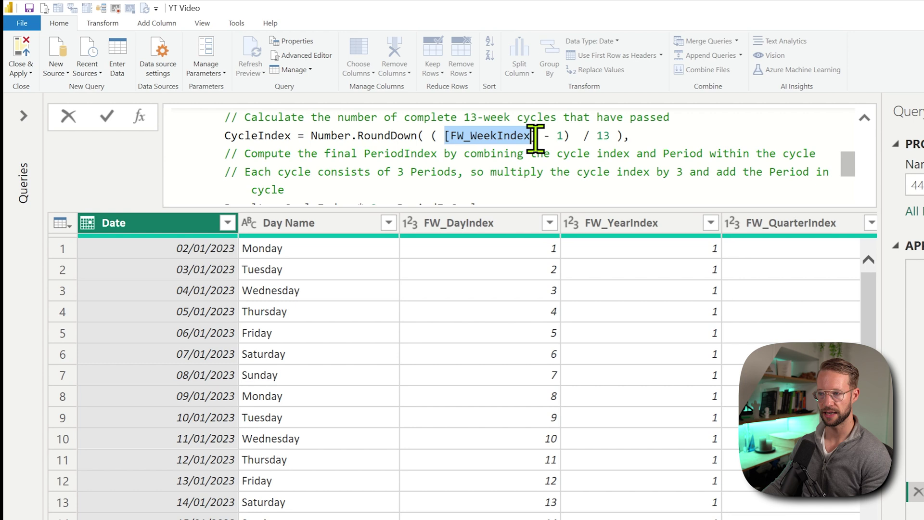
{"action": "left_click", "coordinate": [564, 136]}
{"action": "type", "text": ")"}
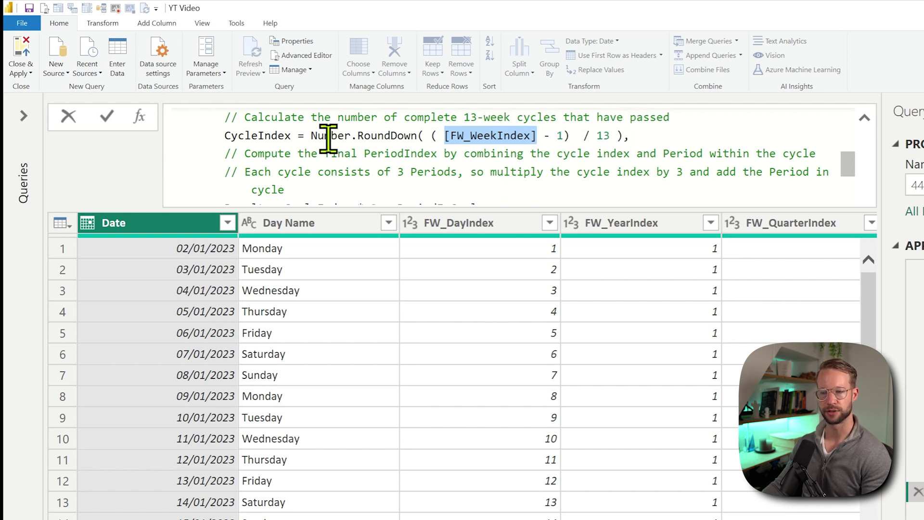
{"action": "left_click", "coordinate": [370, 136]}
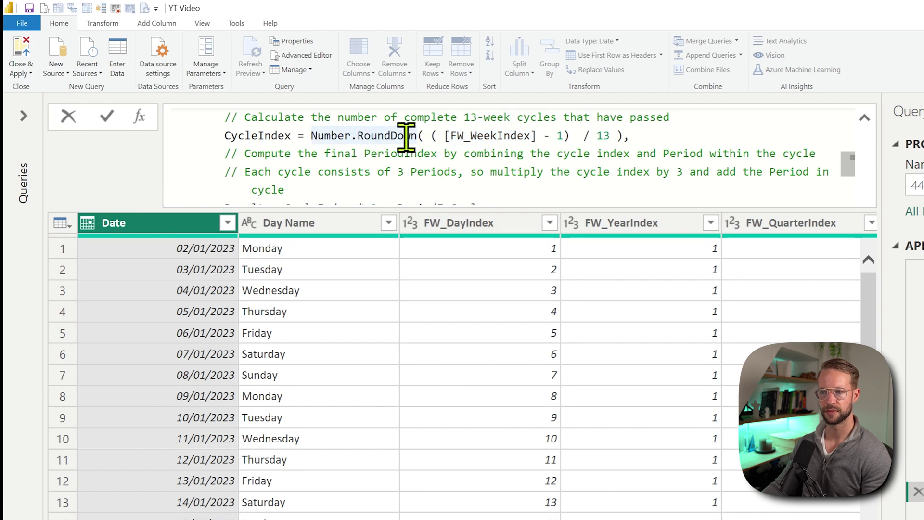
{"action": "scroll", "coordinate": [475, 155], "scroll_direction": "down", "scroll_amount": 1}
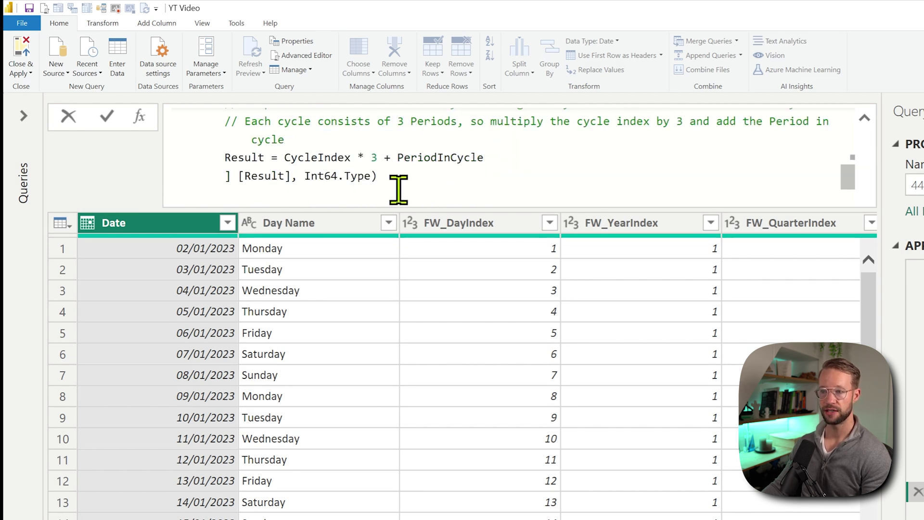
{"action": "left_click", "coordinate": [304, 158]}
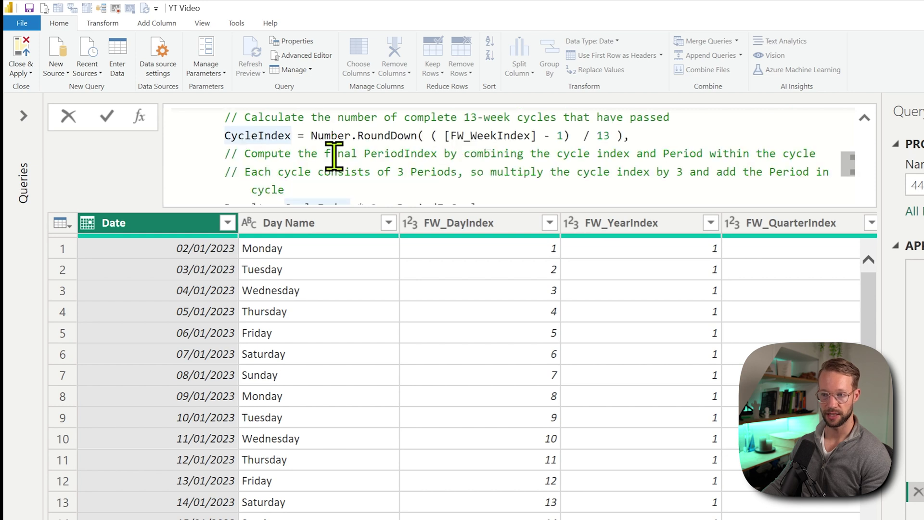
{"action": "scroll", "coordinate": [334, 154], "scroll_direction": "up", "scroll_amount": 1}
{"action": "scroll", "coordinate": [287, 143], "scroll_direction": "down", "scroll_amount": 1}
{"action": "mouse_move", "coordinate": [324, 159]}
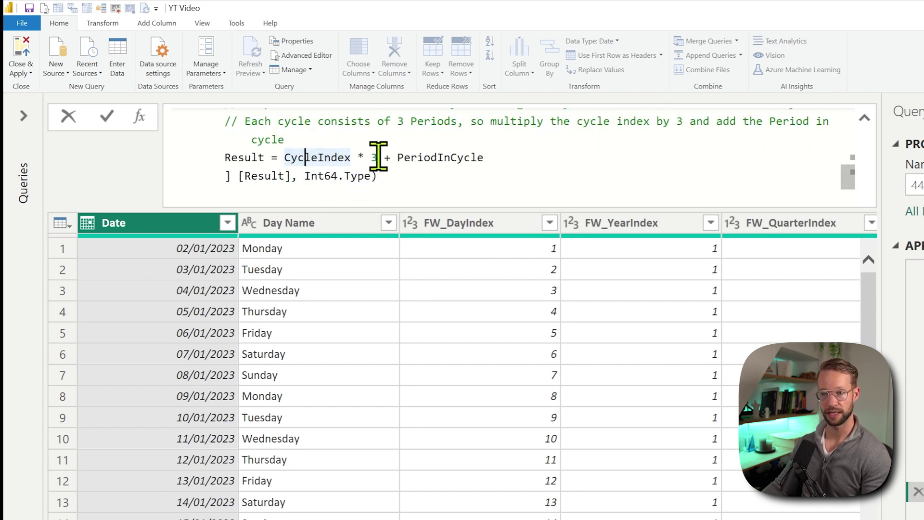
{"action": "left_click_drag", "start_coordinate": [377, 157], "coordinate": [285, 157]}
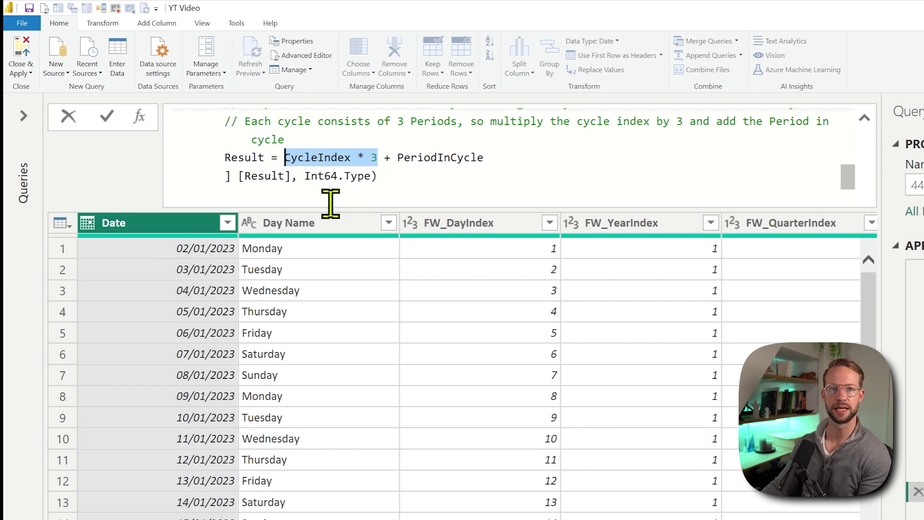
{"action": "left_click", "coordinate": [424, 157]}
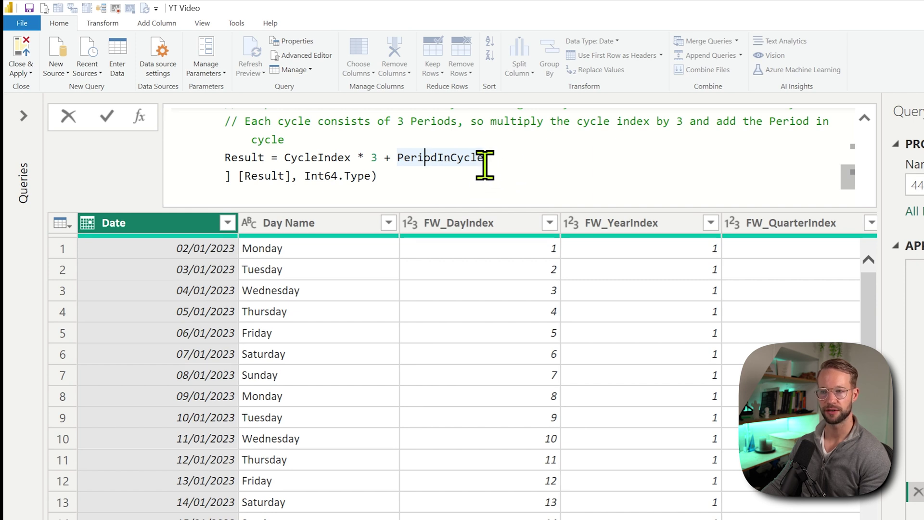
{"action": "left_click", "coordinate": [306, 157]}
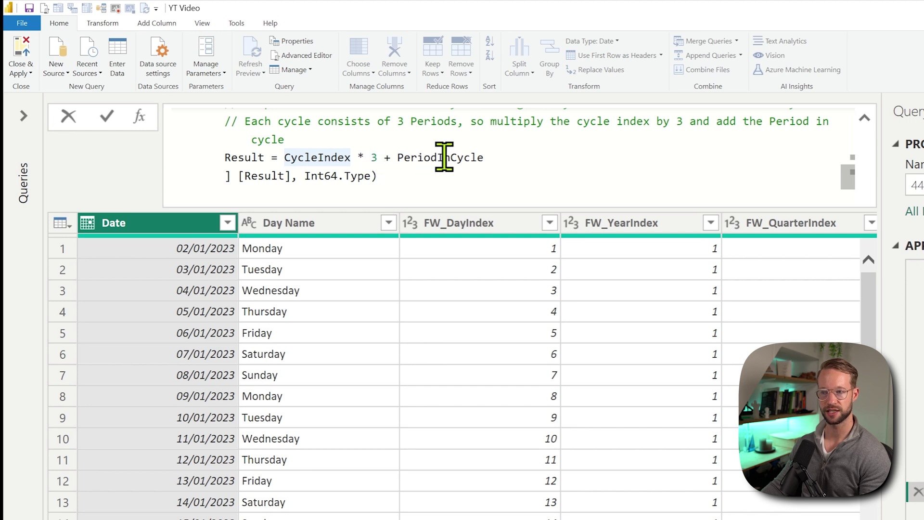
{"action": "left_click", "coordinate": [425, 157]}
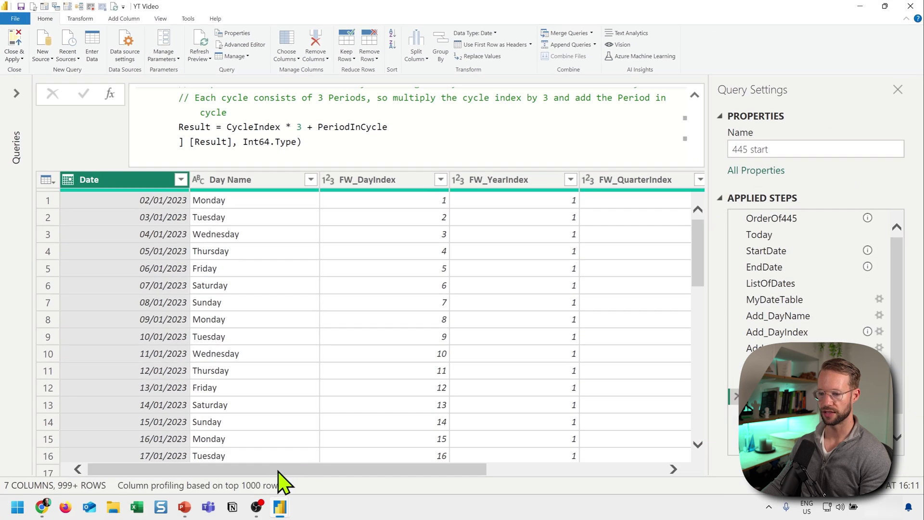
{"action": "left_click_drag", "start_coordinate": [278, 470], "coordinate": [503, 472]}
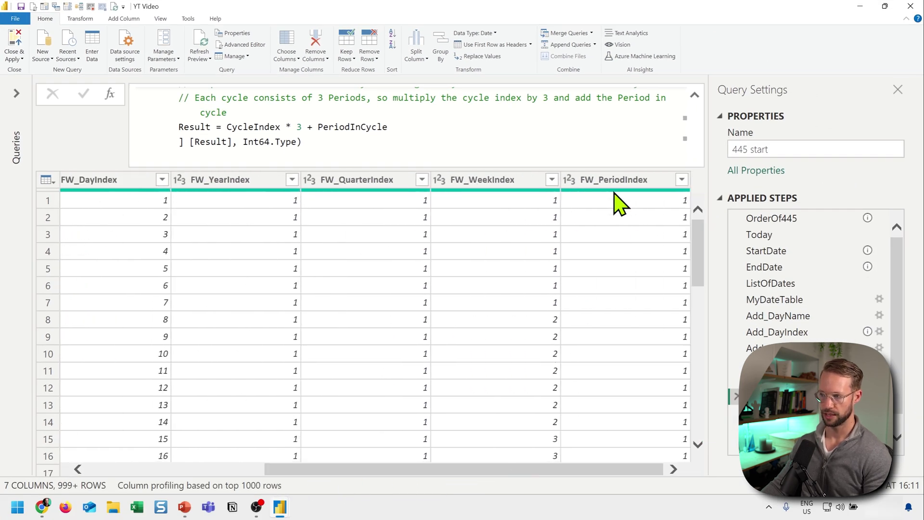
{"action": "left_click", "coordinate": [632, 179]}
{"action": "scroll", "coordinate": [644, 284], "scroll_direction": "down", "scroll_amount": 6}
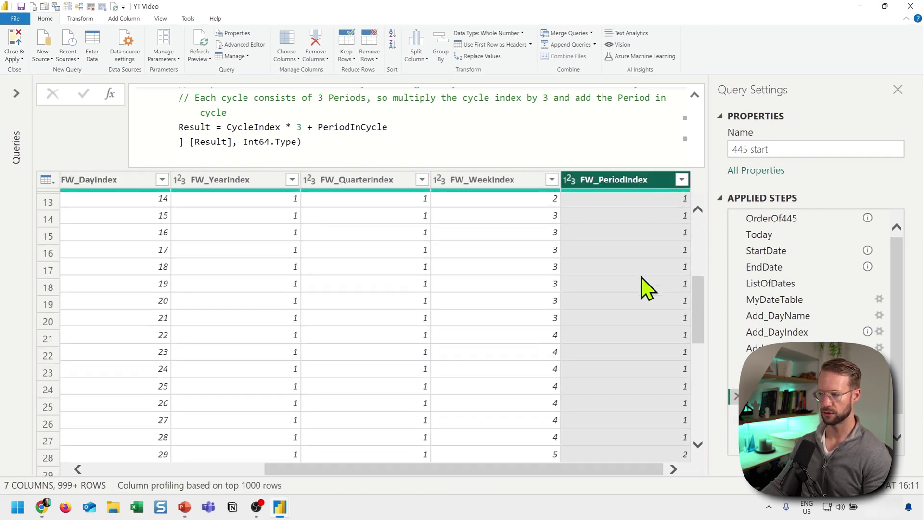
{"action": "left_click", "coordinate": [40, 353]}
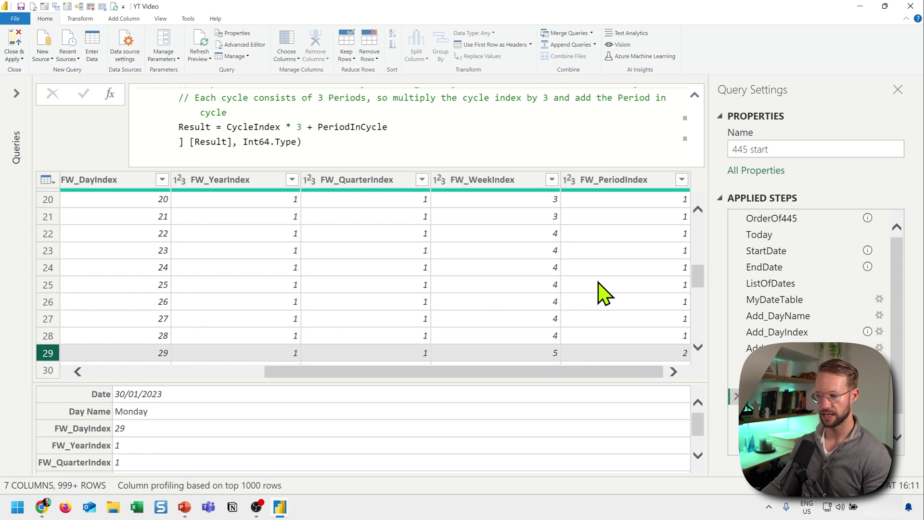
{"action": "scroll", "coordinate": [604, 292], "scroll_direction": "down", "scroll_amount": 1}
{"action": "left_click_drag", "start_coordinate": [630, 380], "coordinate": [632, 429]}
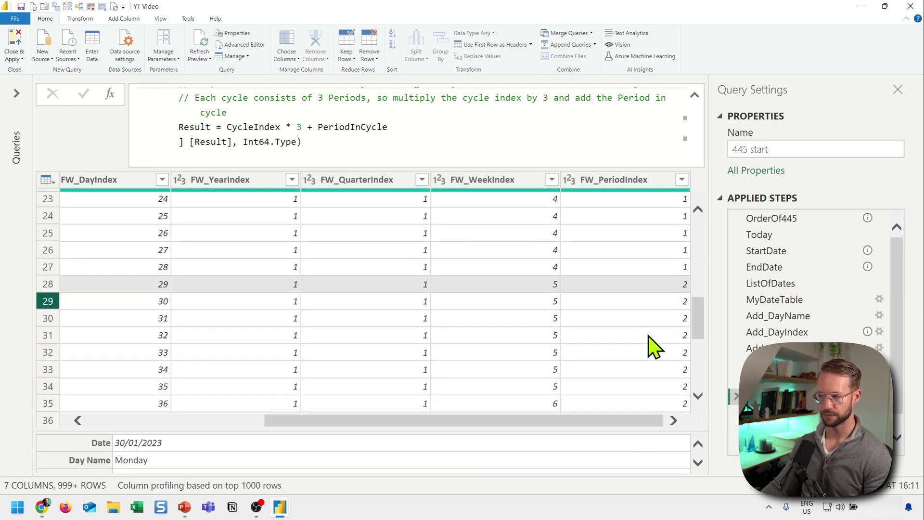
{"action": "scroll", "coordinate": [655, 318], "scroll_direction": "down", "scroll_amount": 4}
{"action": "scroll", "coordinate": [657, 320], "scroll_direction": "down", "scroll_amount": 4}
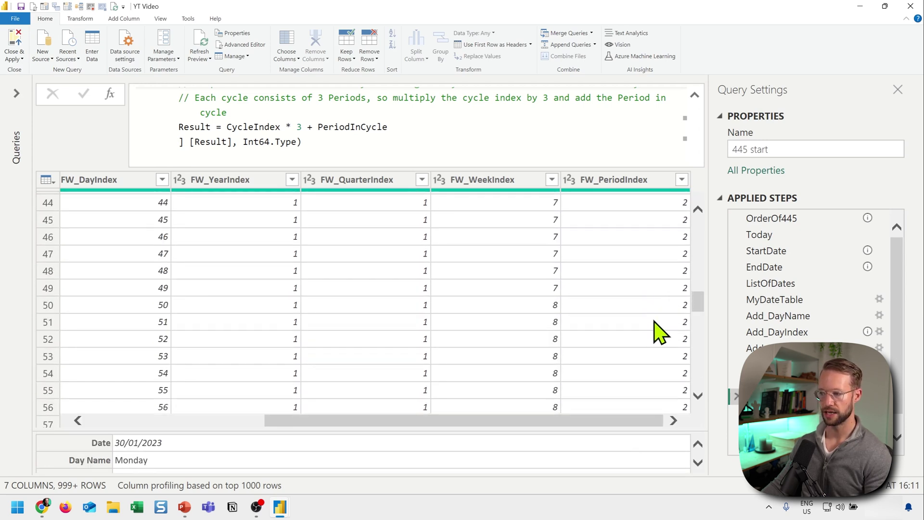
{"action": "left_click", "coordinate": [46, 359]}
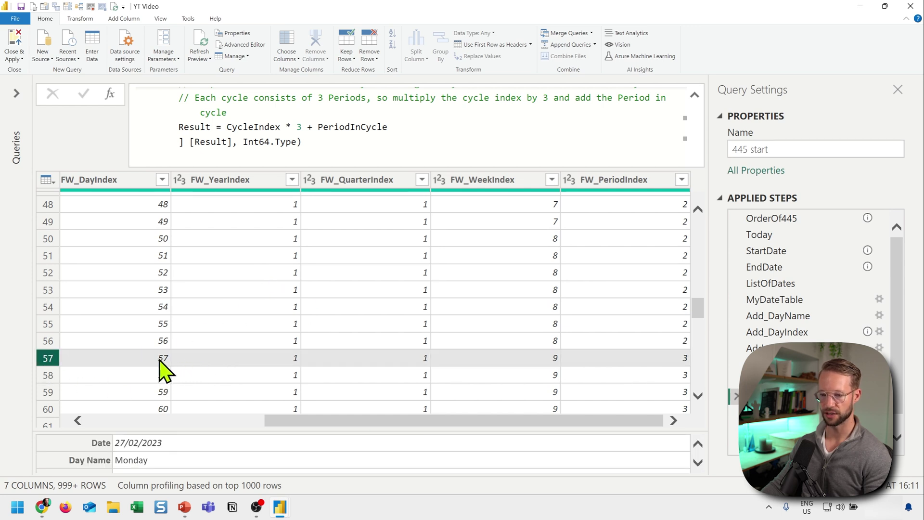
{"action": "scroll", "coordinate": [674, 279], "scroll_direction": "down", "scroll_amount": 4}
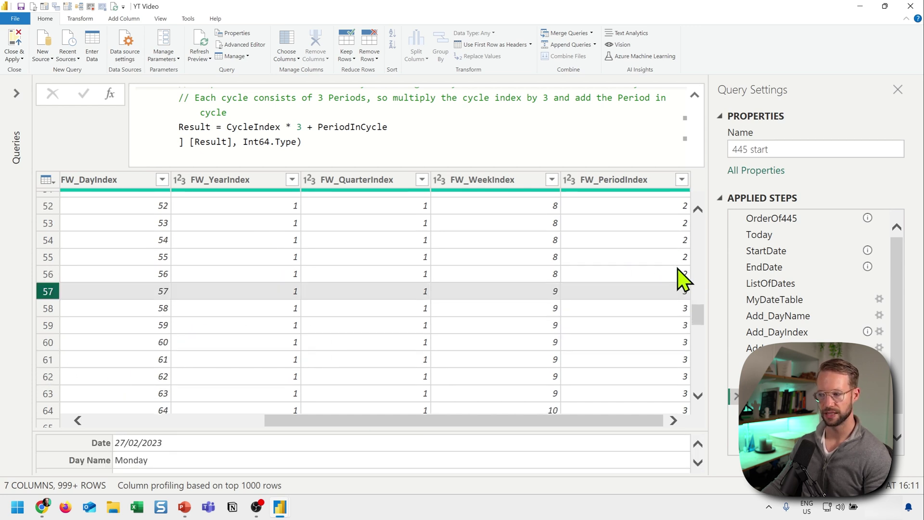
{"action": "scroll", "coordinate": [674, 332], "scroll_direction": "down", "scroll_amount": 9}
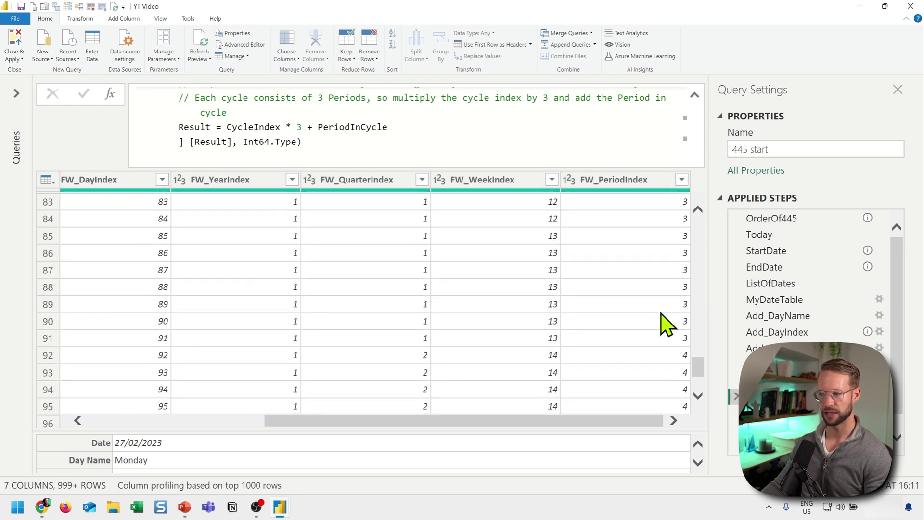
{"action": "scroll", "coordinate": [667, 334], "scroll_direction": "up", "scroll_amount": 1}
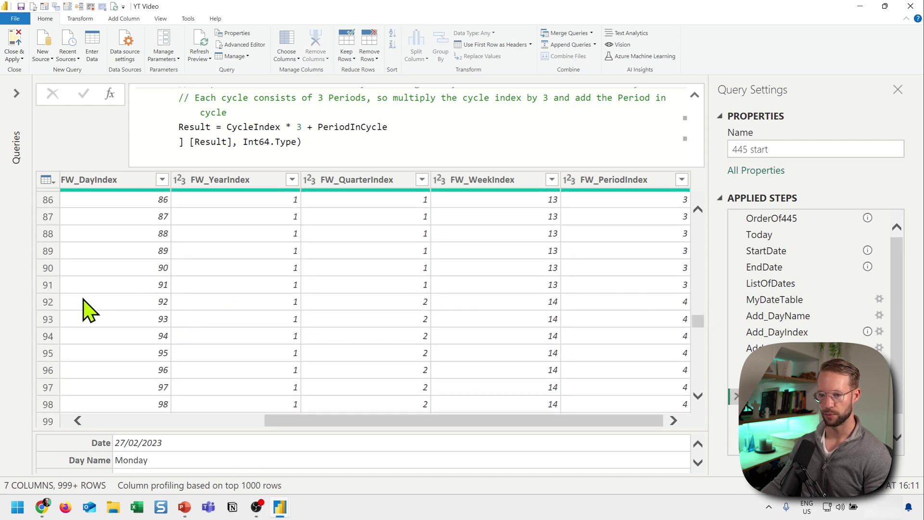
{"action": "left_click", "coordinate": [58, 304]}
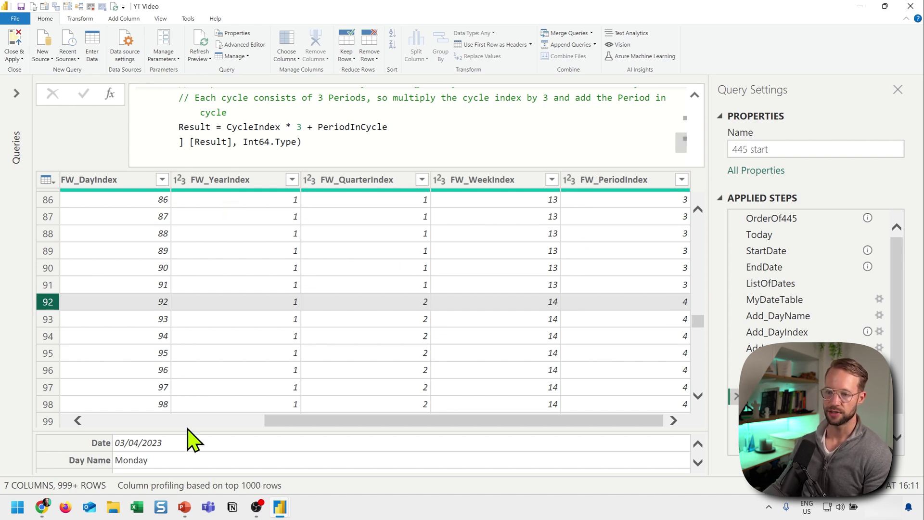
{"action": "left_click_drag", "start_coordinate": [295, 422], "coordinate": [231, 392]}
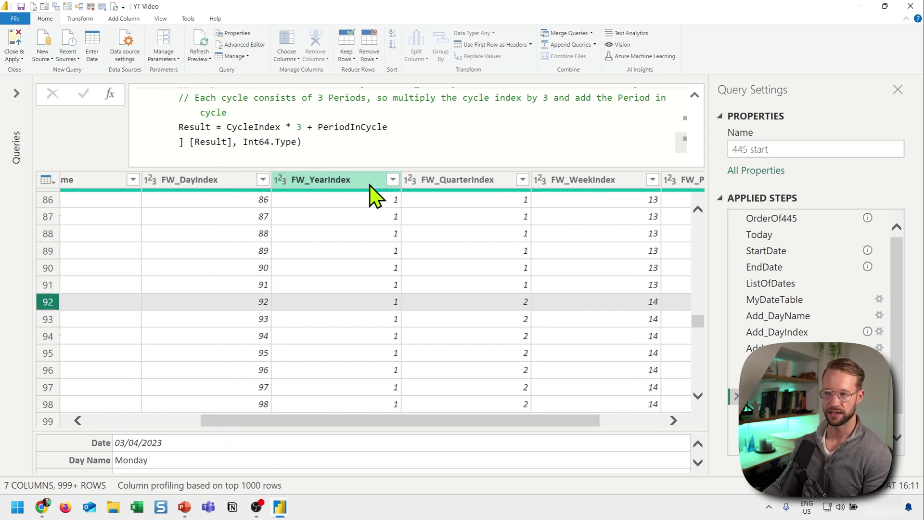
{"action": "left_click_drag", "start_coordinate": [465, 423], "coordinate": [625, 380]}
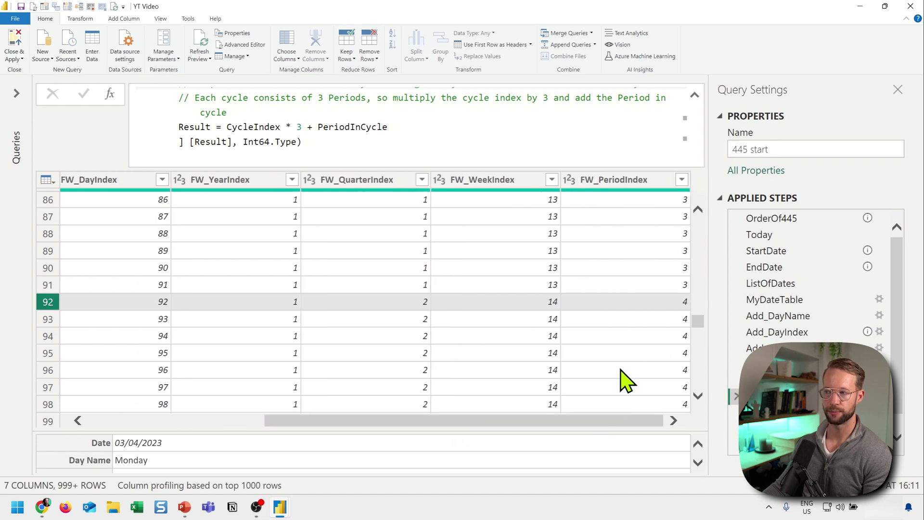
{"action": "left_click_drag", "start_coordinate": [790, 316], "coordinate": [780, 337]}
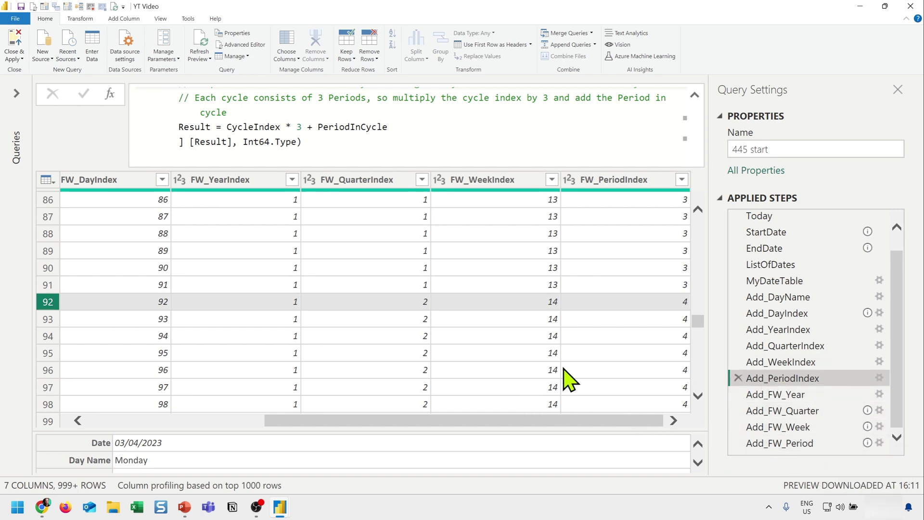
Open Add_FW_Year and select row 365, where FW_Year changes from 2023 to 2024
{"action": "left_click", "coordinate": [794, 395]}
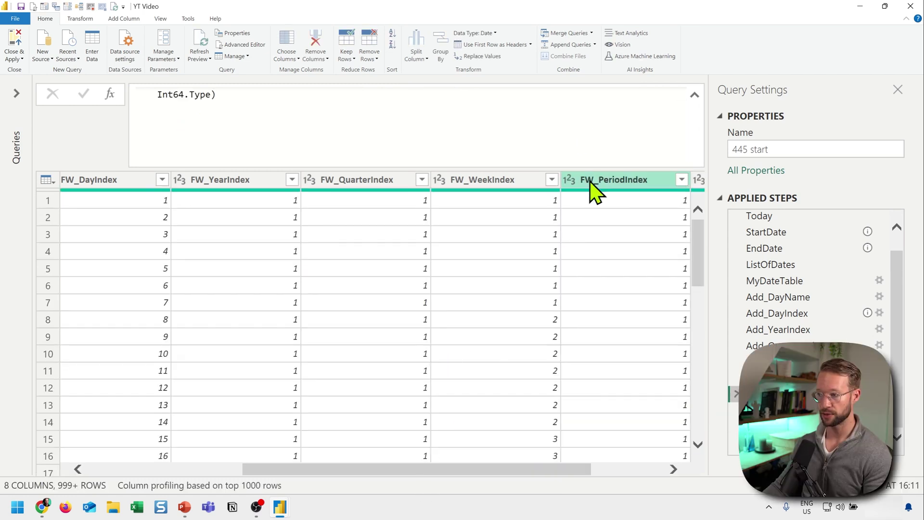
{"action": "left_click_drag", "start_coordinate": [505, 468], "coordinate": [672, 503]}
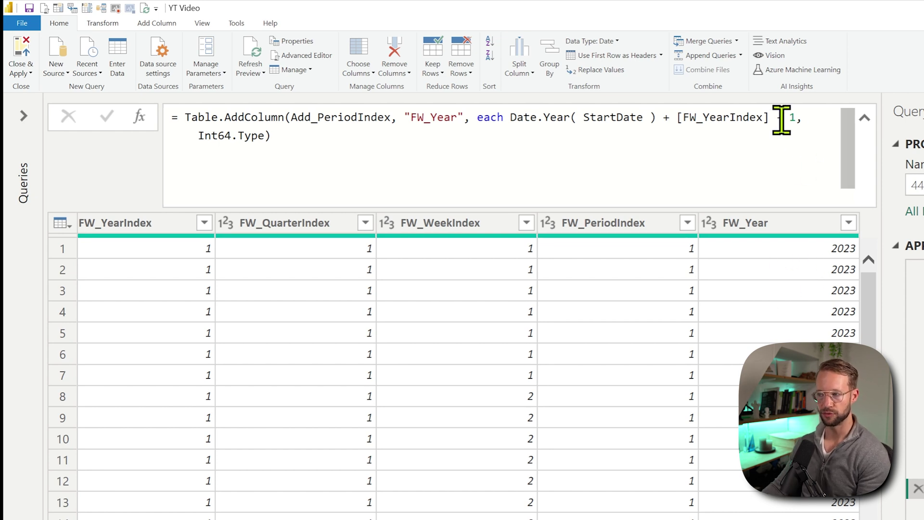
{"action": "scroll", "coordinate": [821, 274], "scroll_direction": "down", "scroll_amount": 15}
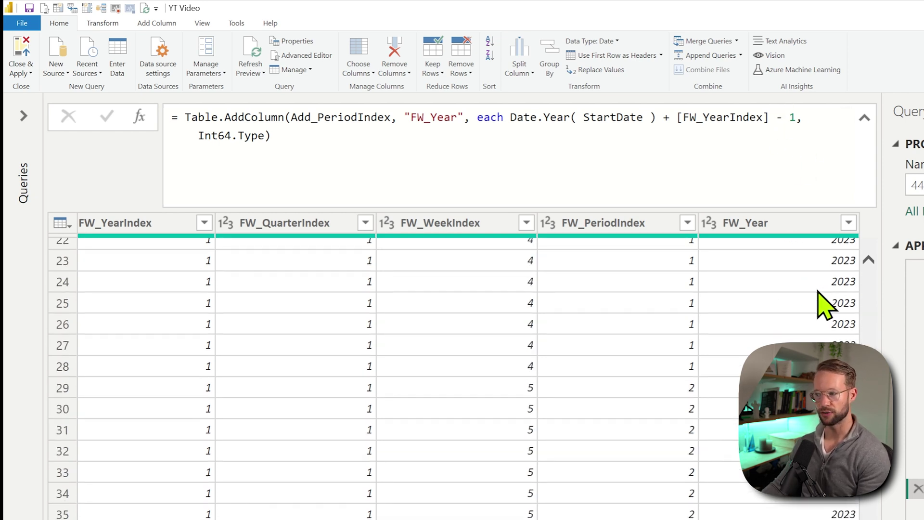
{"action": "scroll", "coordinate": [821, 274], "scroll_direction": "down", "scroll_amount": 20}
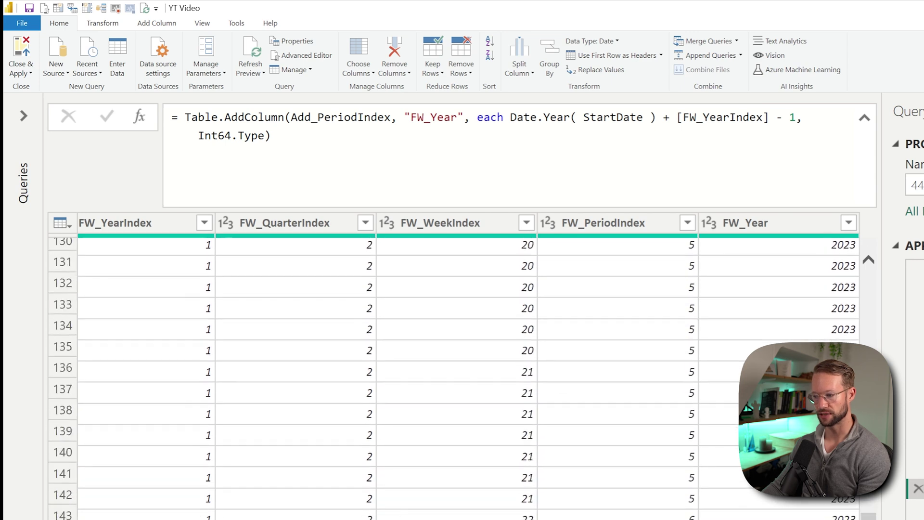
{"action": "scroll", "coordinate": [462, 378], "scroll_direction": "down", "scroll_amount": 20}
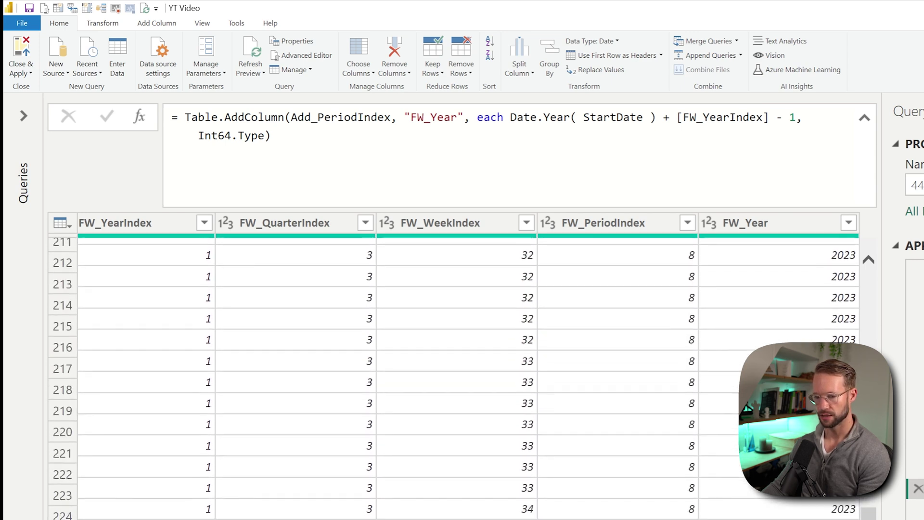
{"action": "scroll", "coordinate": [814, 451], "scroll_direction": "down", "scroll_amount": 20}
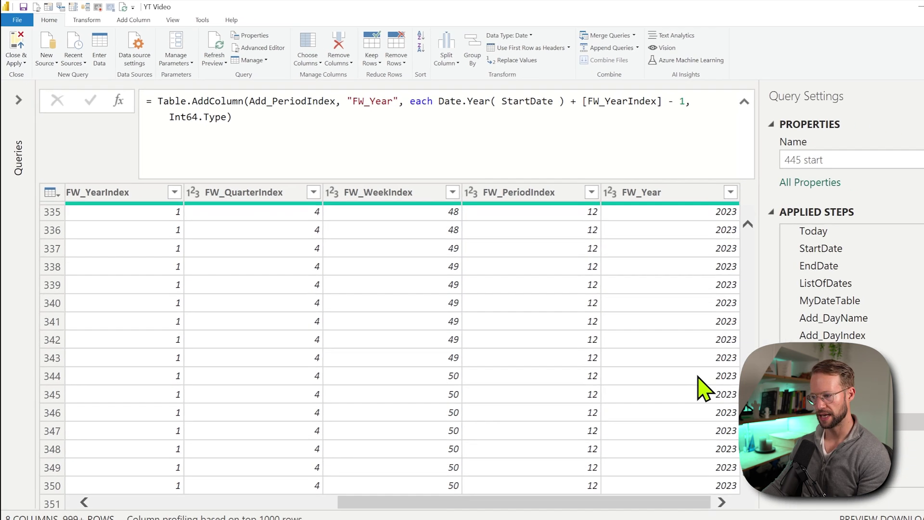
{"action": "scroll", "coordinate": [704, 388], "scroll_direction": "down", "scroll_amount": 10}
{"action": "scroll", "coordinate": [718, 373], "scroll_direction": "up", "scroll_amount": 1}
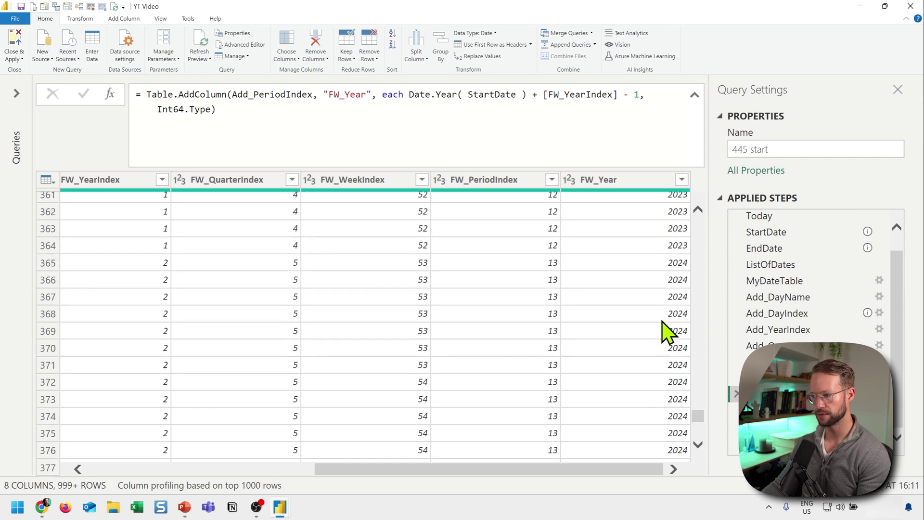
{"action": "left_click", "coordinate": [52, 263]}
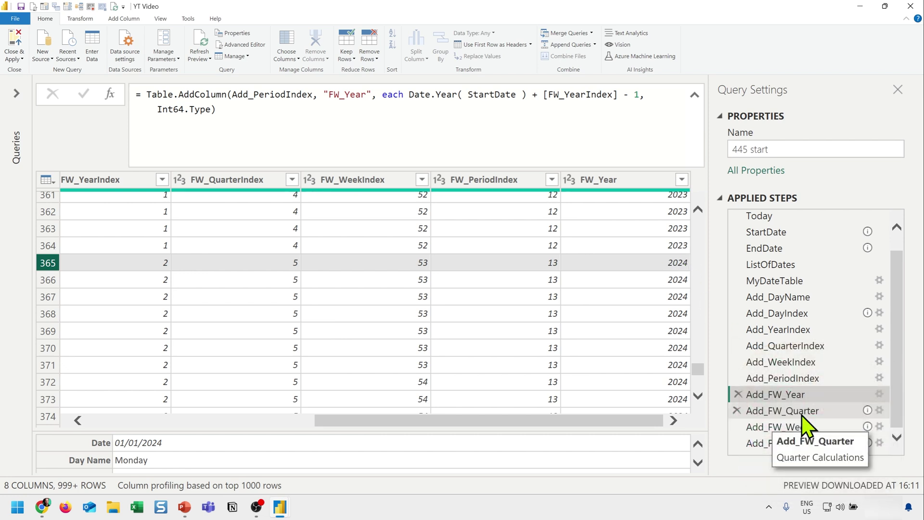
Step through Add_FW_Quarter, Add_FW_Week and Add_FW_Period, scrolling right to the FW_Period column
{"action": "left_click", "coordinate": [802, 411]}
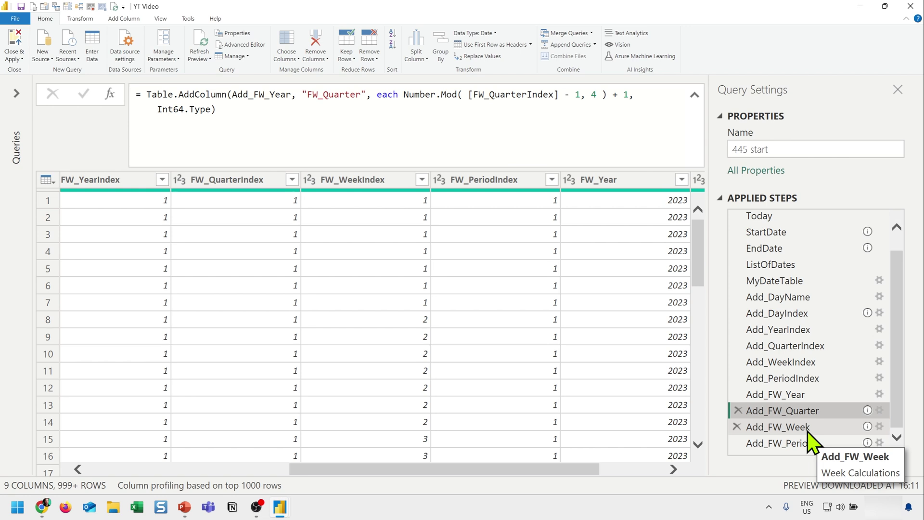
{"action": "left_click", "coordinate": [789, 427]}
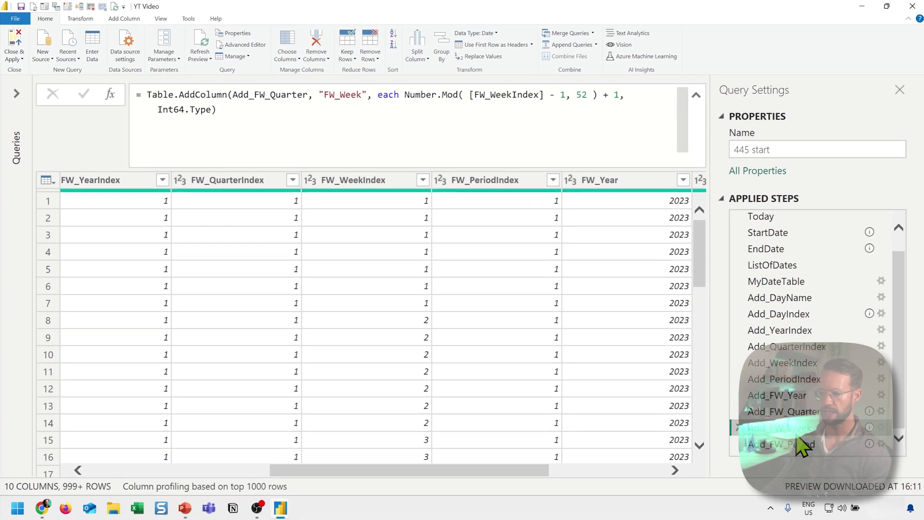
{"action": "left_click", "coordinate": [794, 443]}
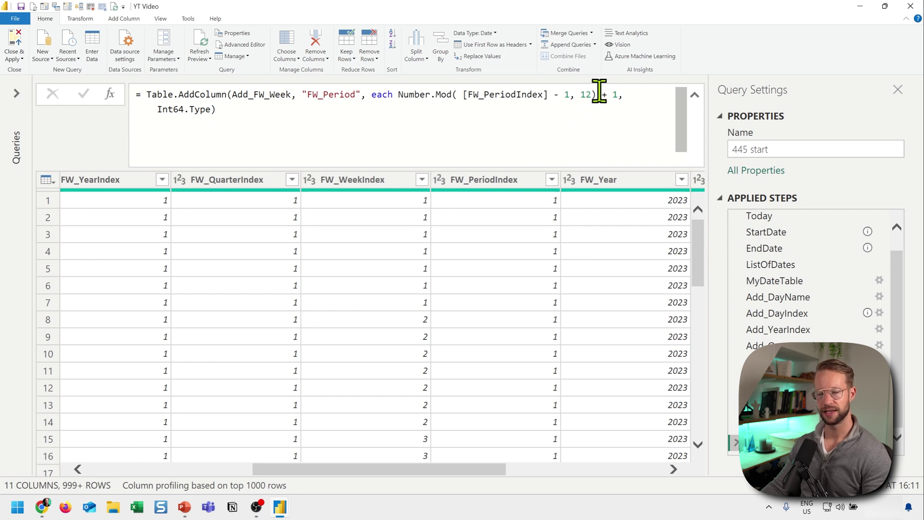
{"action": "left_click_drag", "start_coordinate": [494, 469], "coordinate": [708, 476]}
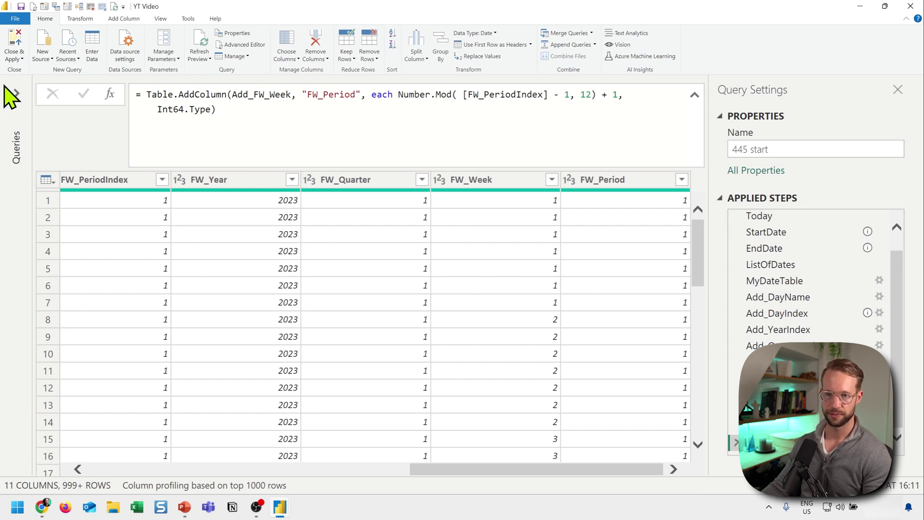
Zoom out the editor and select the Calendar 445 query from the query list
{"action": "left_click", "coordinate": [14, 94]}
{"action": "key", "text": "ctrl+minus"}
{"action": "key", "text": "ctrl+minus"}
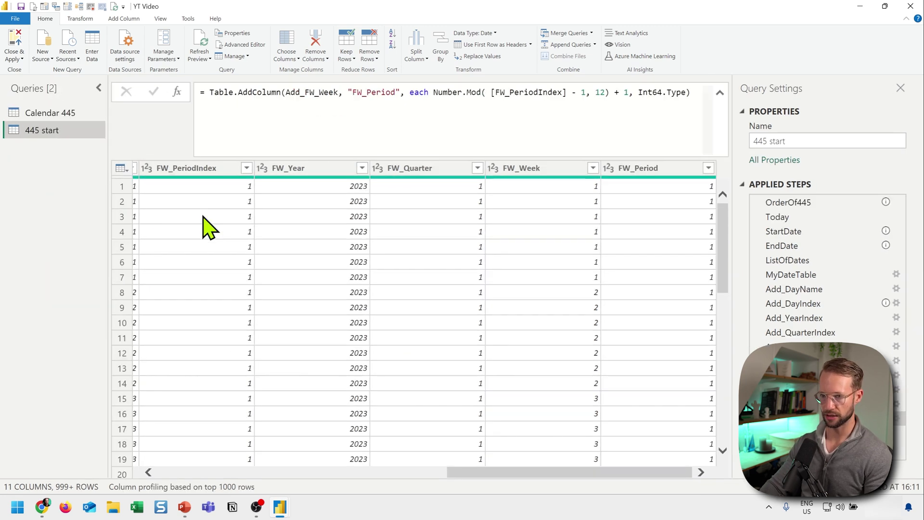
{"action": "left_click", "coordinate": [37, 107]}
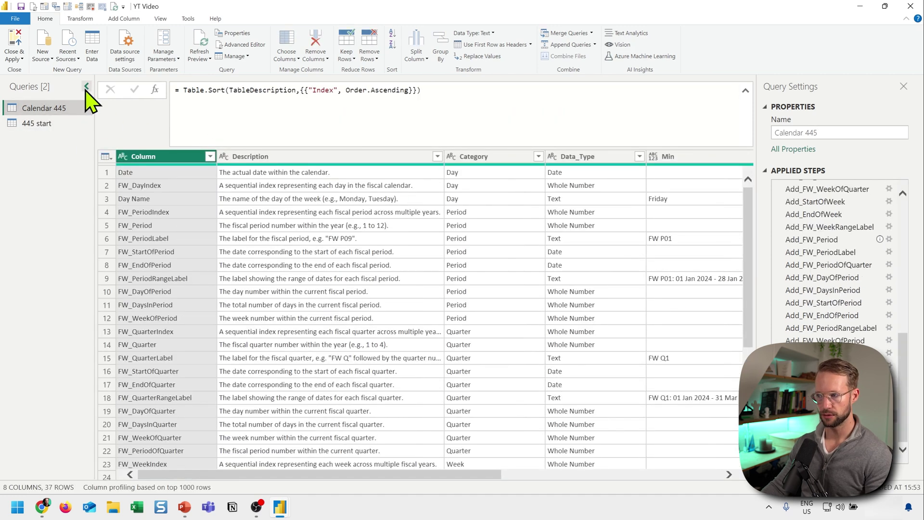
Hide the Queries and Query Settings panes, then inspect the Min column and FW_PeriodRangeLabel row
{"action": "left_click", "coordinate": [87, 88]}
{"action": "left_click", "coordinate": [903, 86]}
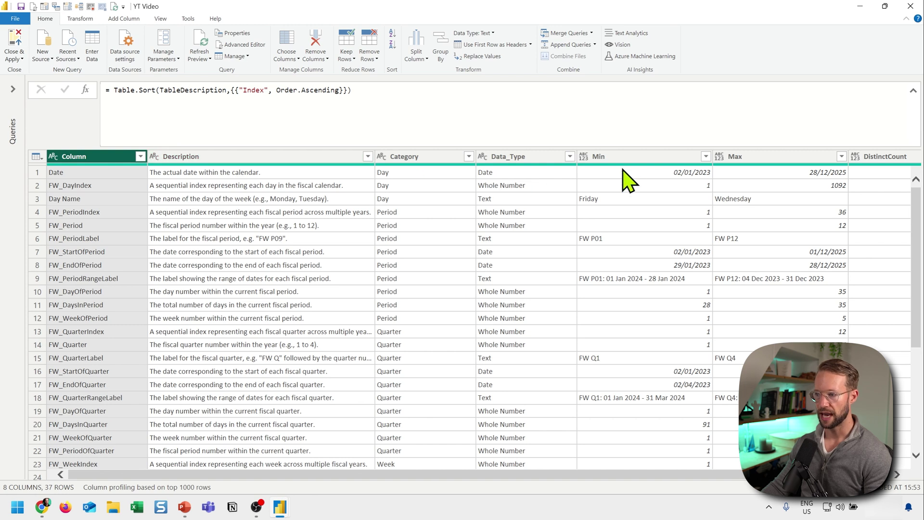
{"action": "left_click", "coordinate": [624, 158]}
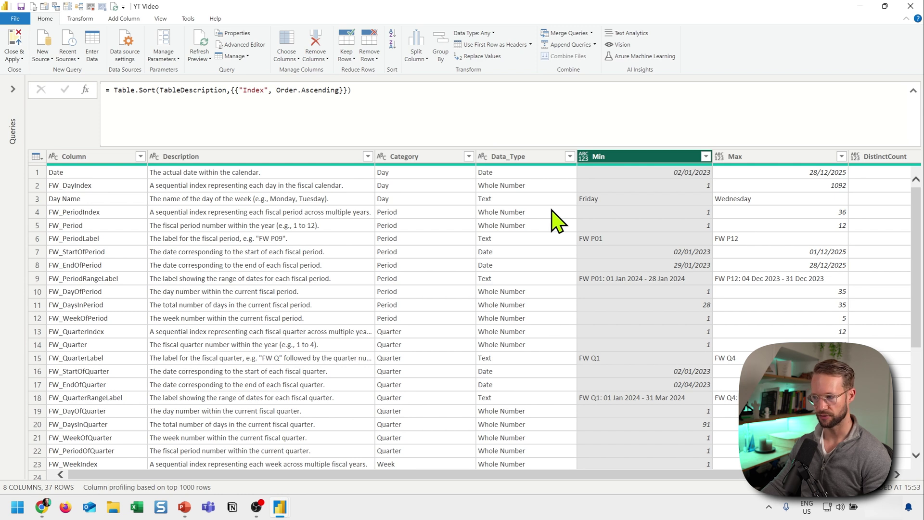
{"action": "left_click", "coordinate": [39, 280]}
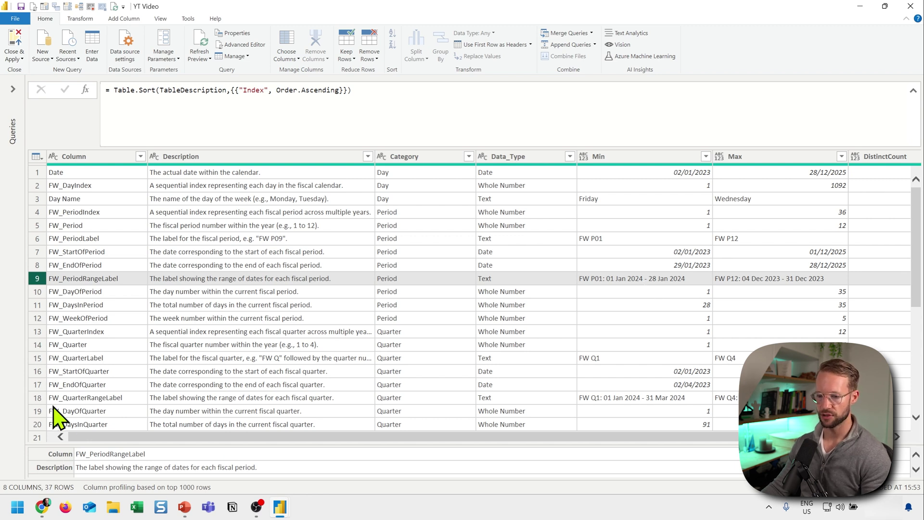
{"action": "left_click", "coordinate": [404, 398]}
{"action": "scroll", "coordinate": [621, 367], "scroll_direction": "down", "scroll_amount": 1}
{"action": "scroll", "coordinate": [660, 373], "scroll_direction": "down", "scroll_amount": 5}
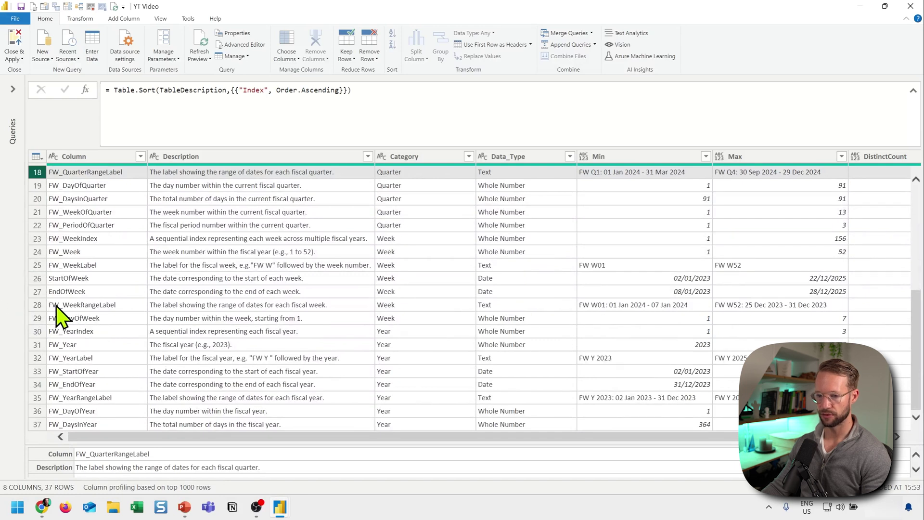
{"action": "left_click", "coordinate": [36, 304]}
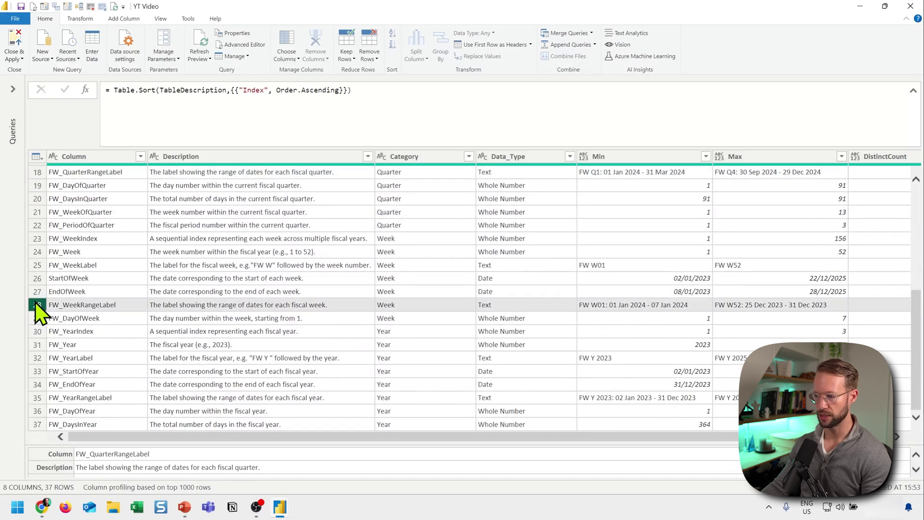
{"action": "left_click", "coordinate": [37, 397]}
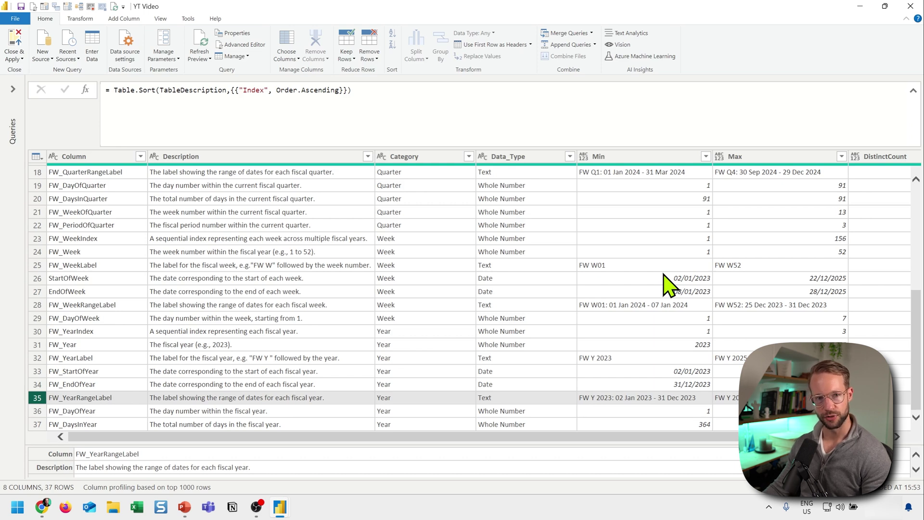
{"action": "scroll", "coordinate": [668, 285], "scroll_direction": "up", "scroll_amount": 6}
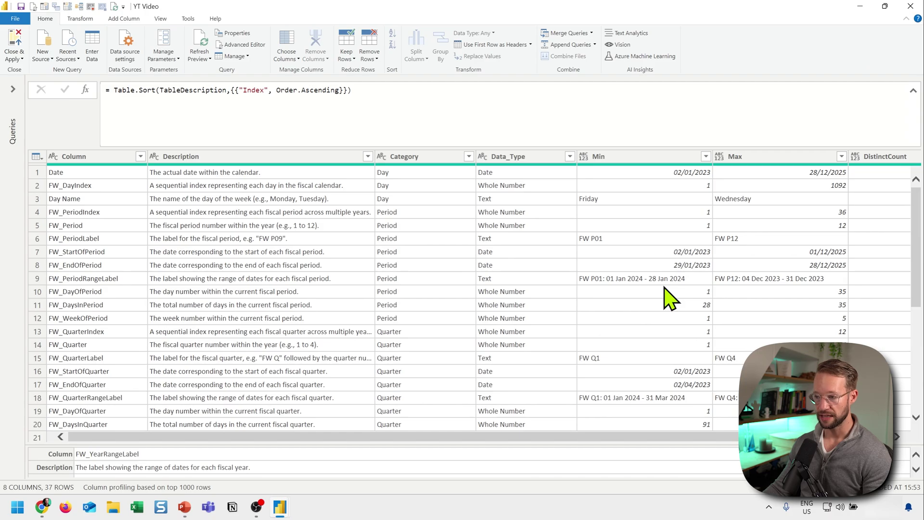